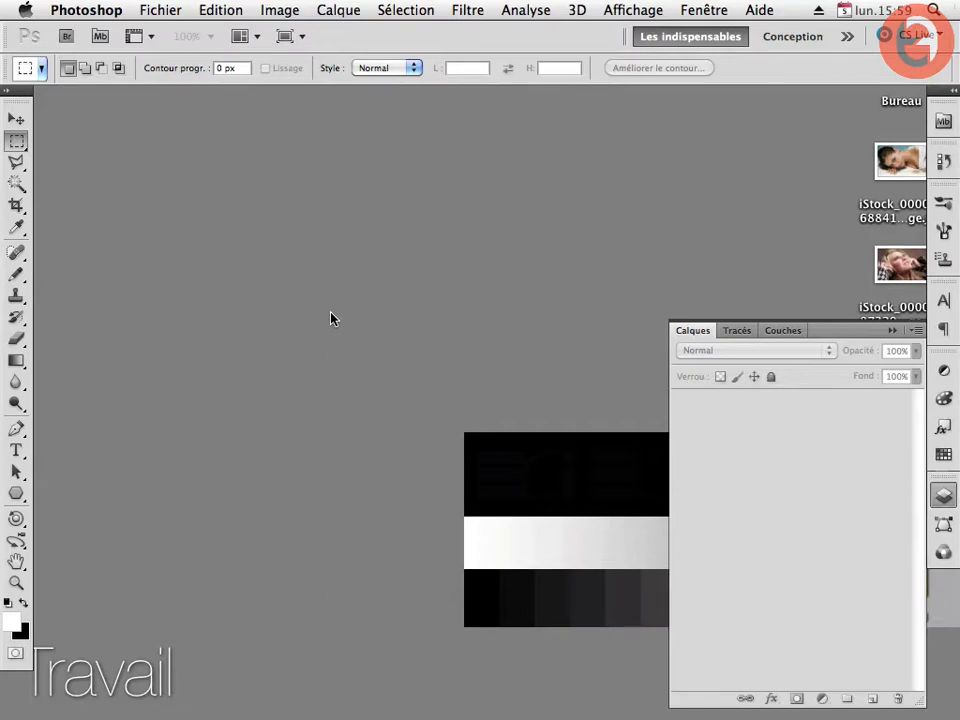
Start a new document and set its size to 700 pixels wide by 850 pixels high
click(158, 12)
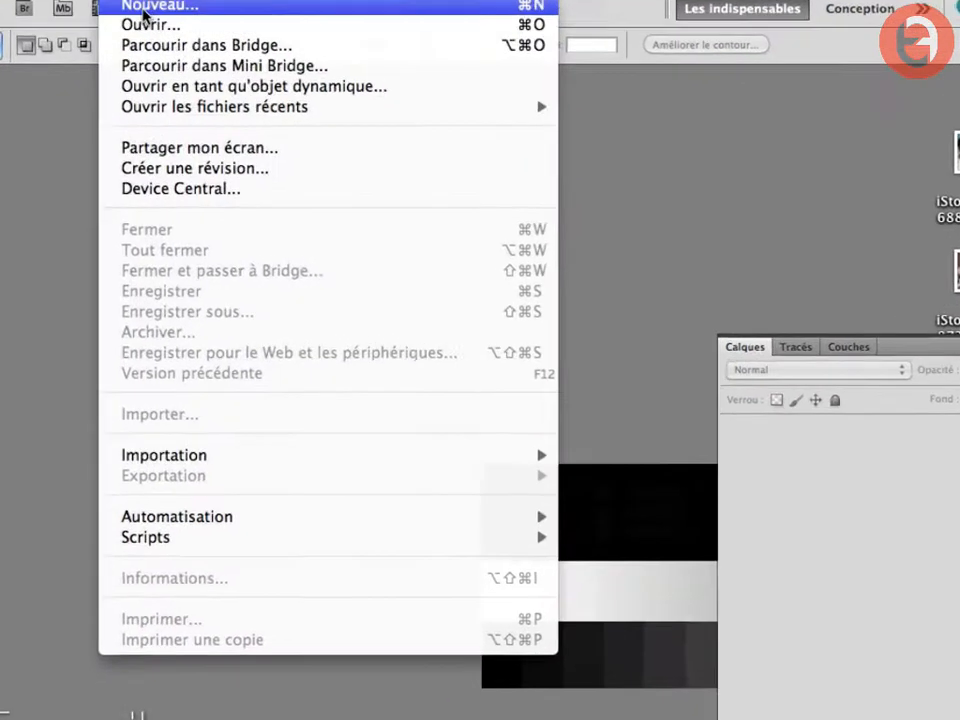
click(168, 32)
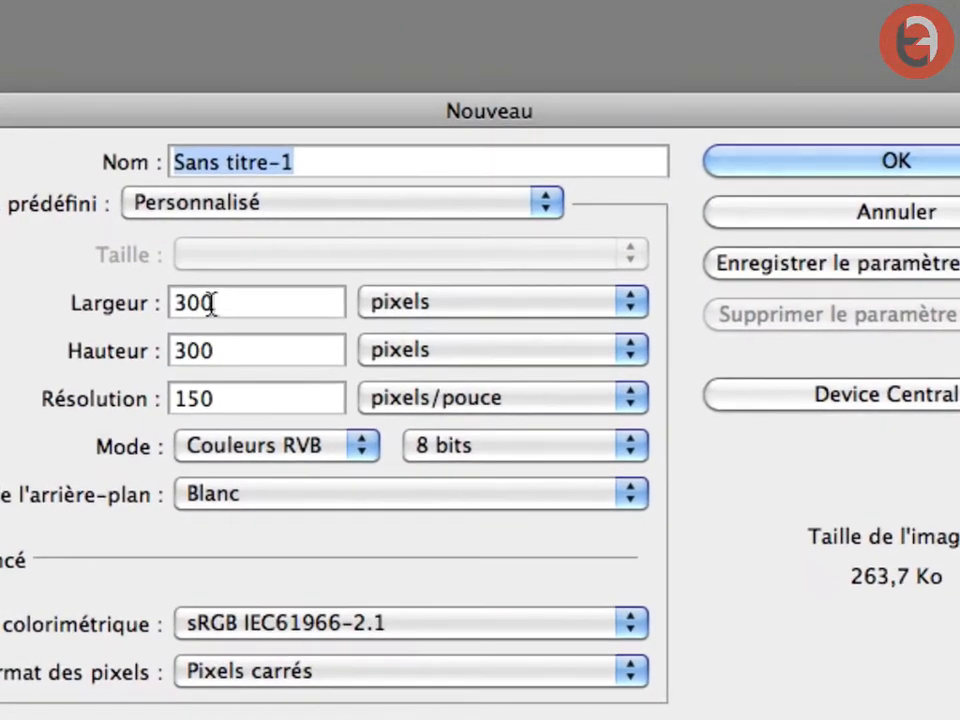
double_click(211, 303)
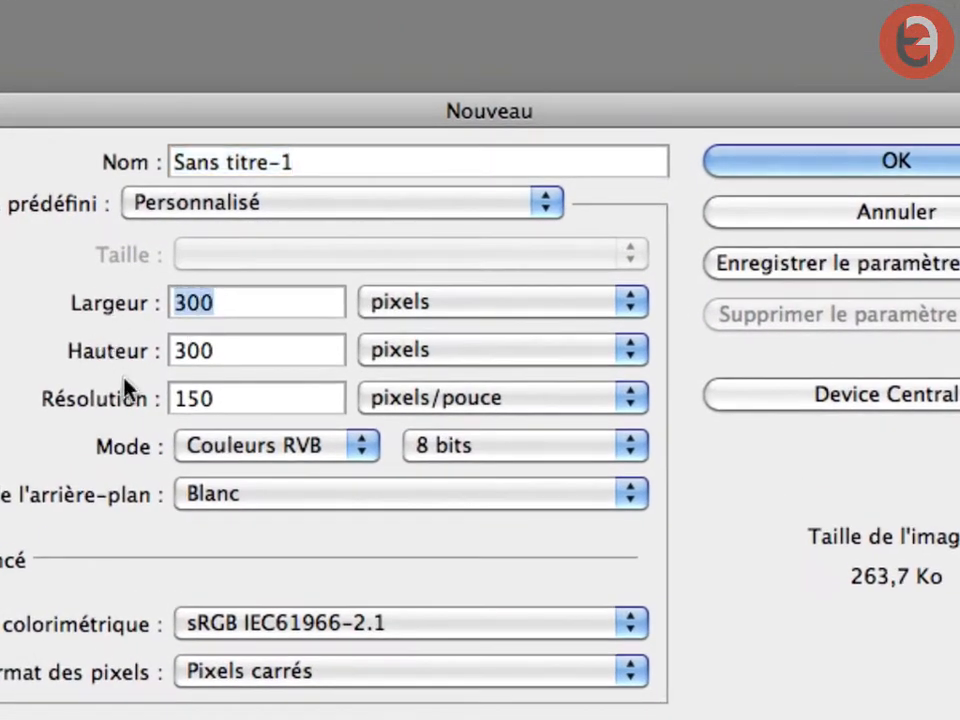
text(700)
double_click(240, 360)
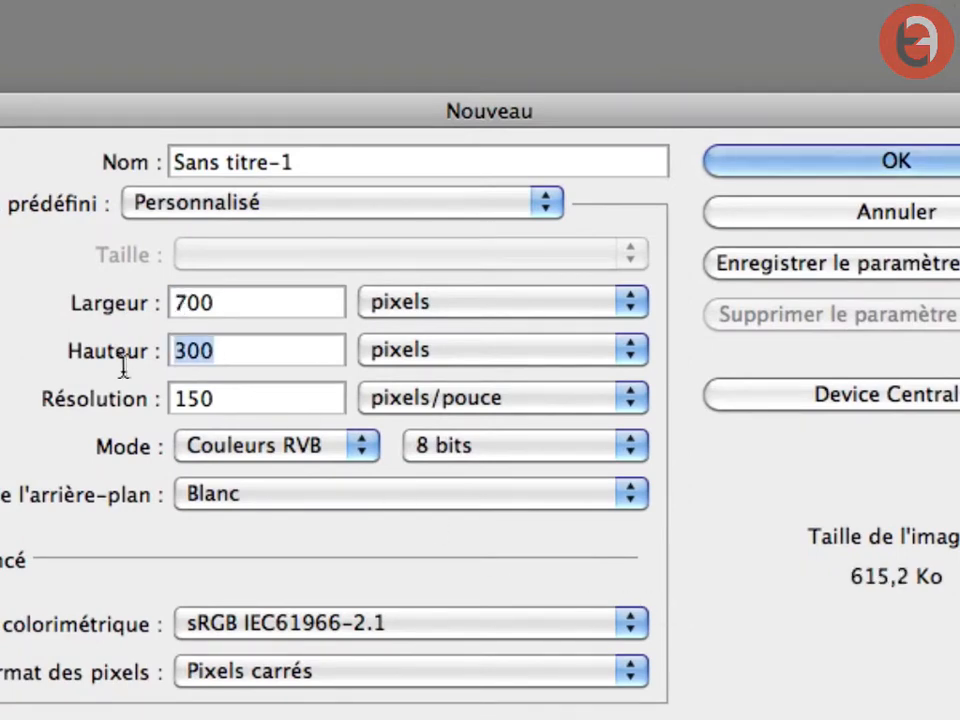
text(850)
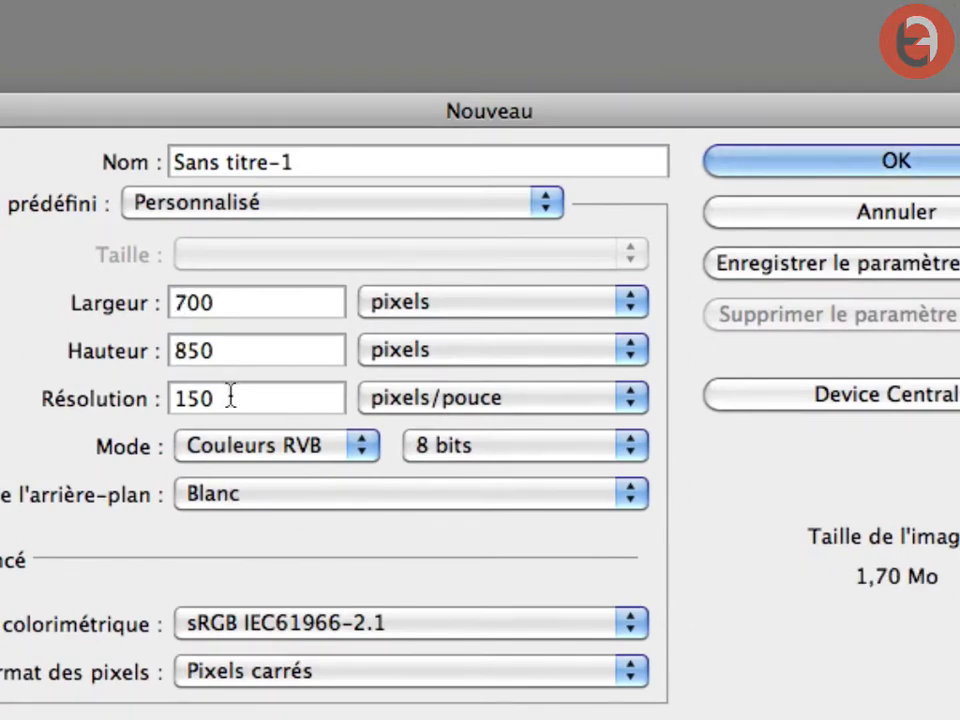
Name the new document Polaroid and create it
triple_click(313, 160)
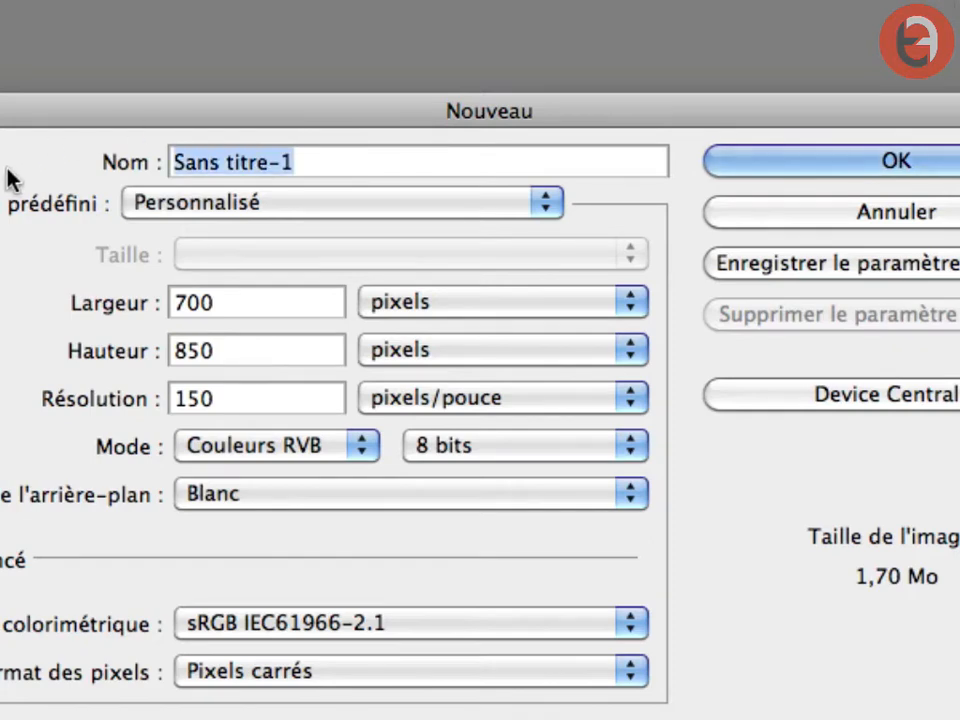
text(Palo)
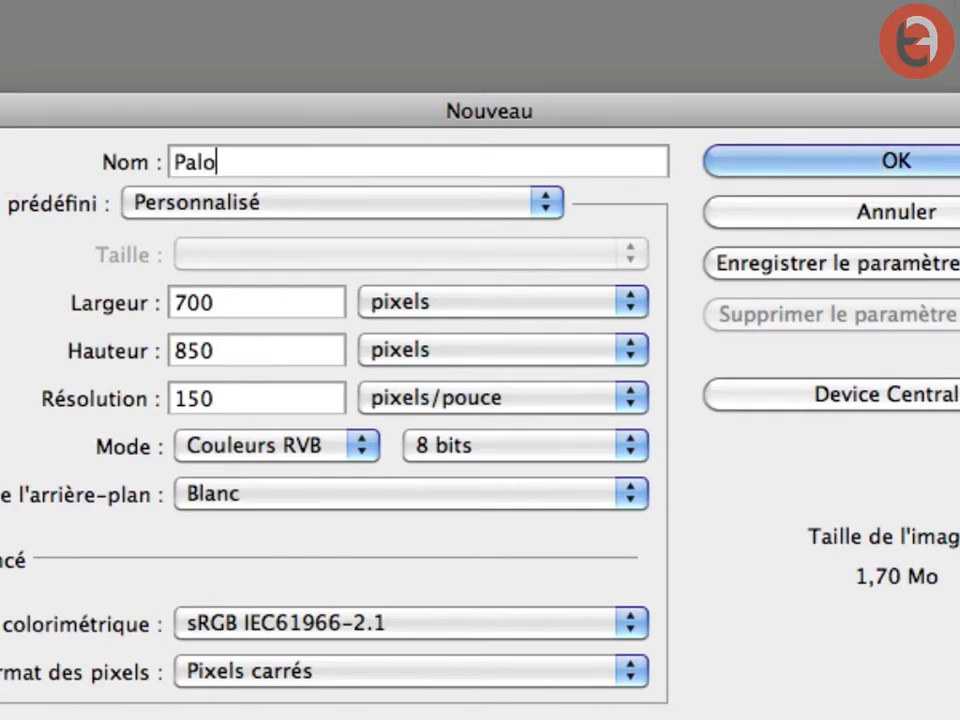
key(BackSpace)
key(BackSpace)
key(BackSpace)
text(olaroid)
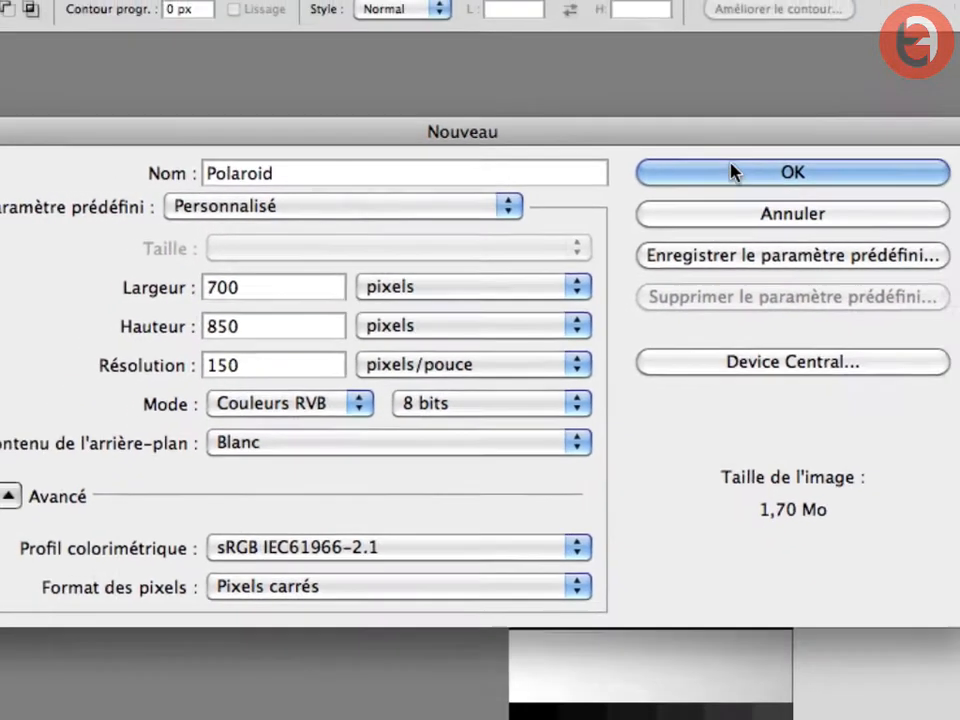
click(826, 161)
Switch the screen mode and convert the locked background into a regular layer named cadre
key(f)
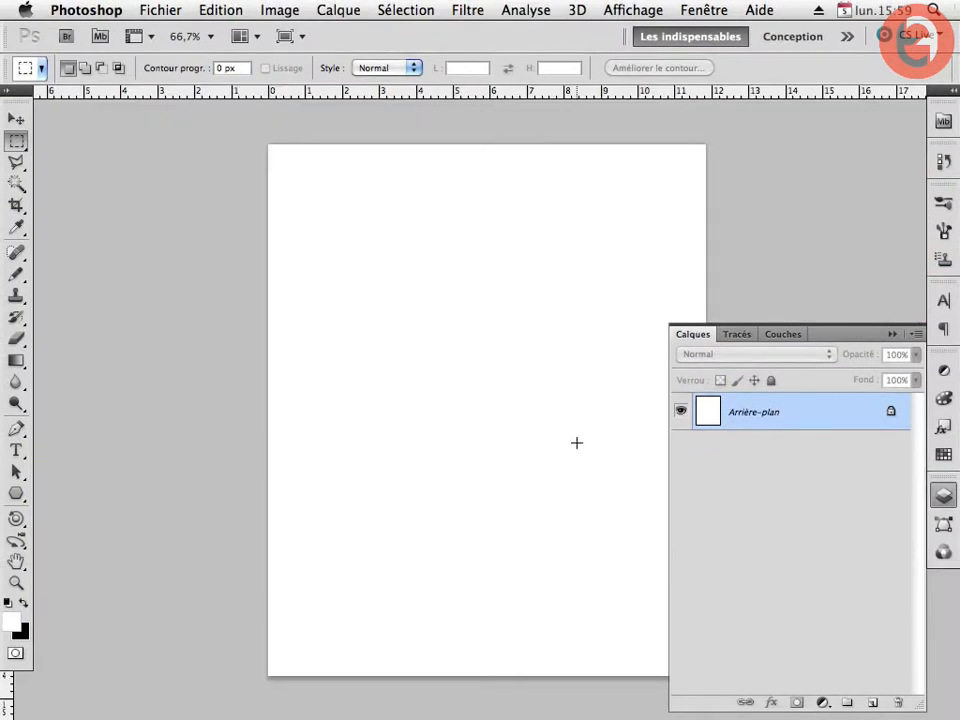
drag(559, 422, 358, 403)
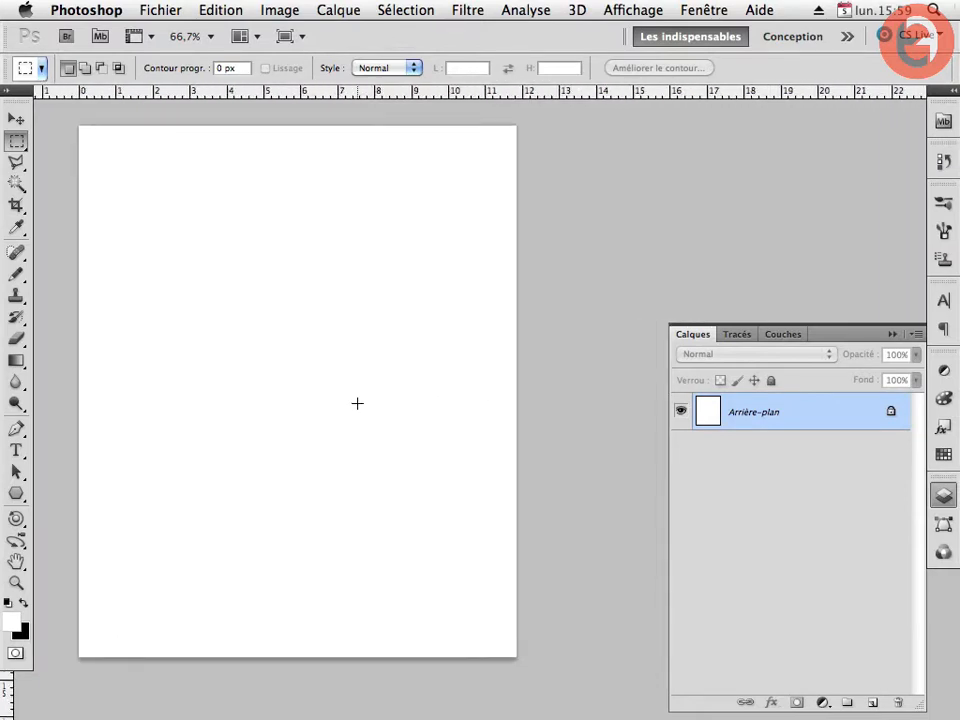
right_click(795, 429)
click(721, 431)
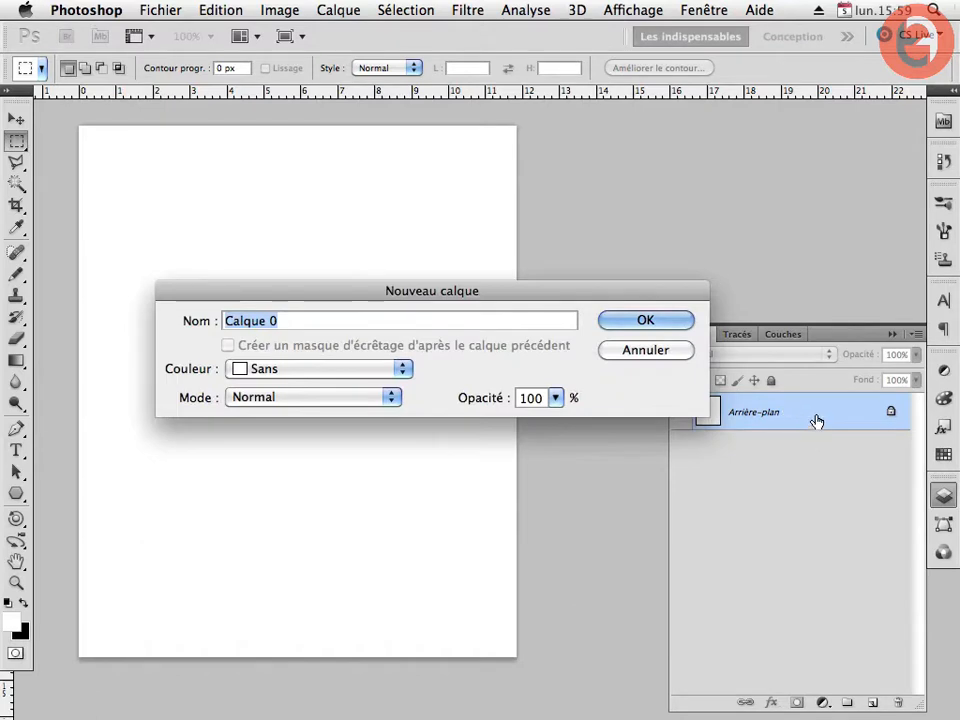
drag(514, 282, 469, 248)
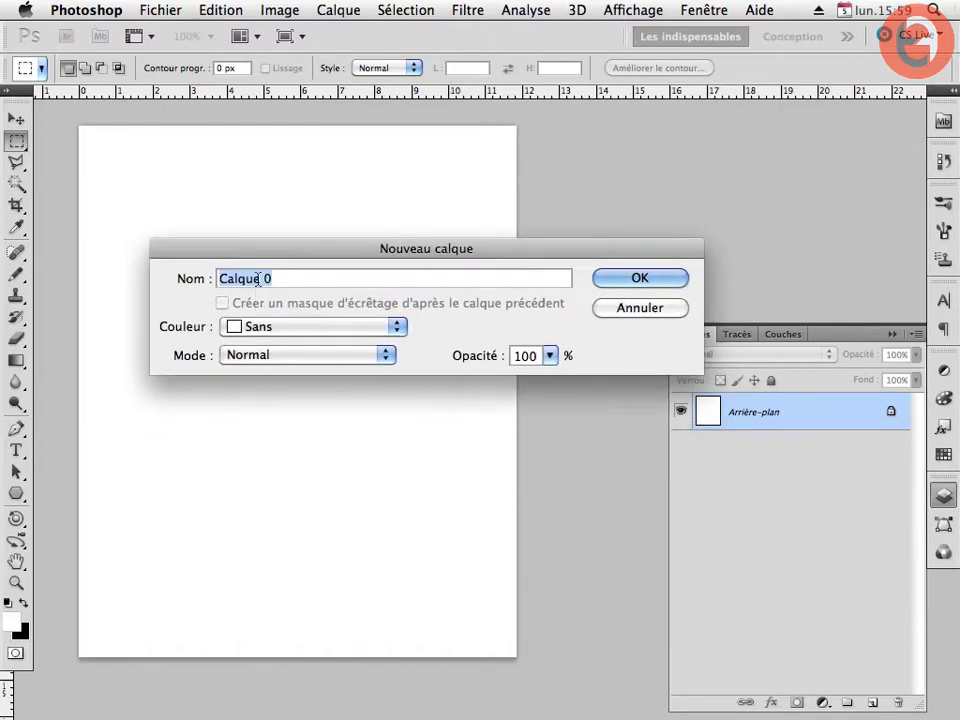
text(cadre)
click(632, 282)
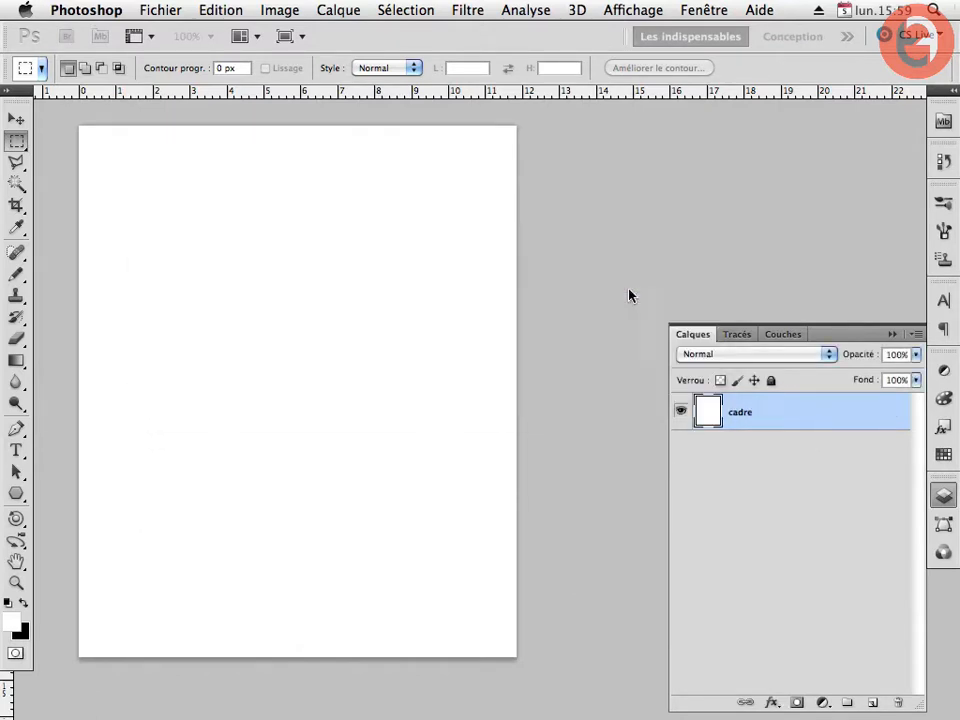
Add a layer named fond beneath the cadre layer and make it a solid colour fill of grey a8a7a7
super+click(873, 700)
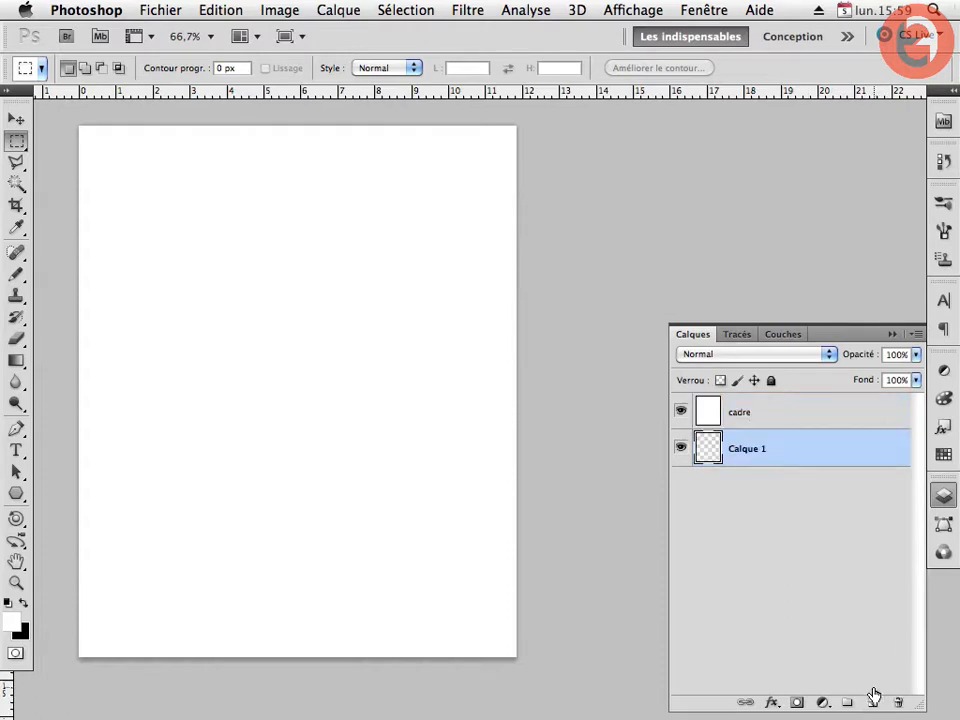
text(fond)
click(822, 704)
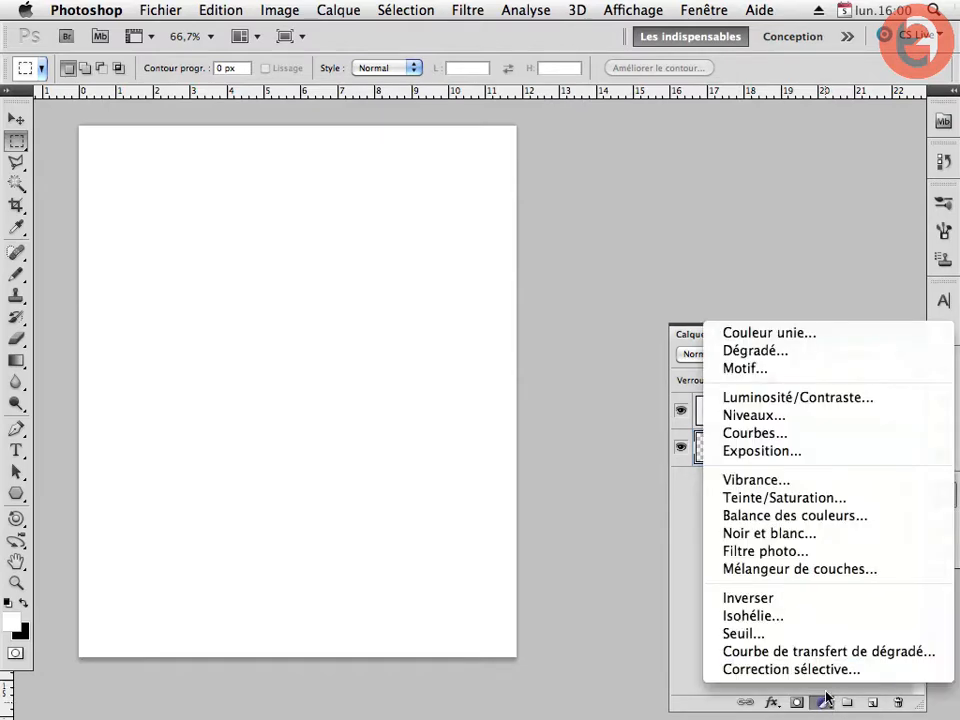
click(752, 334)
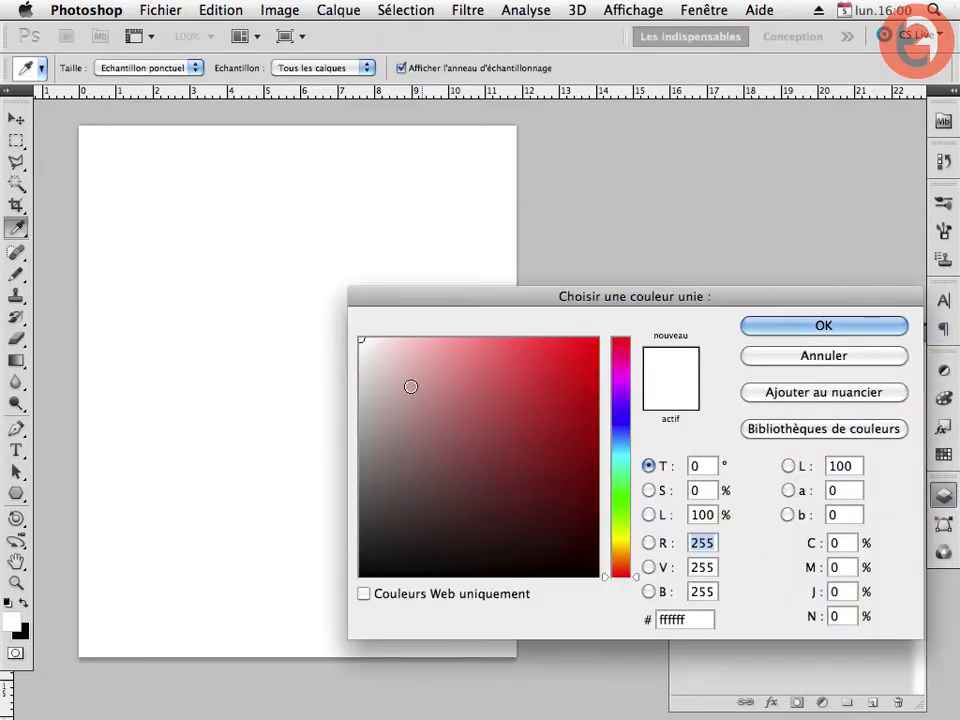
click(362, 418)
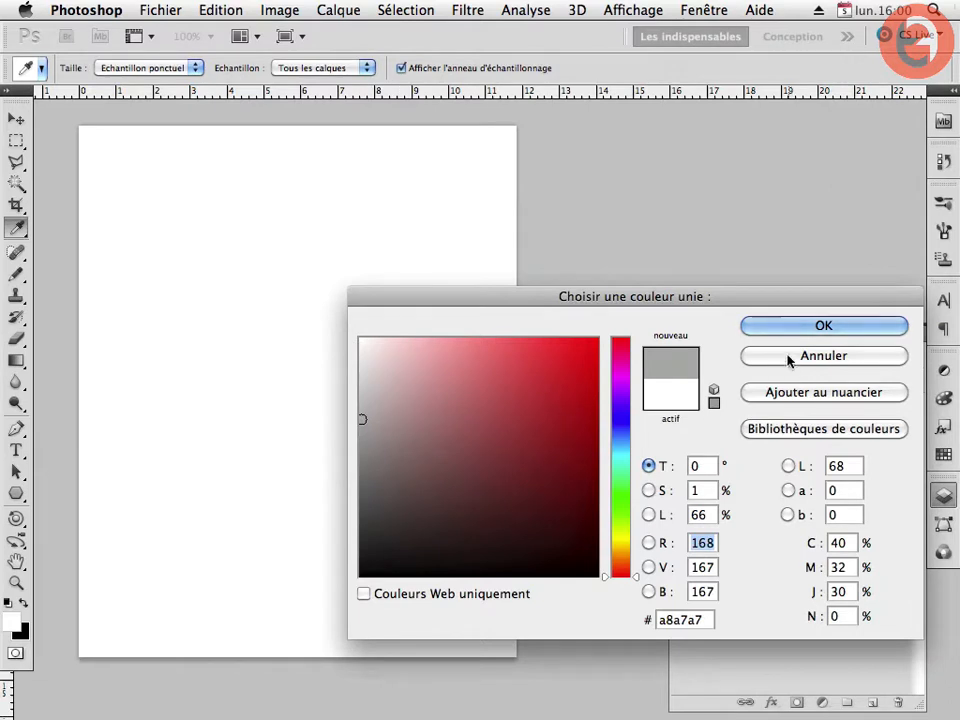
click(823, 325)
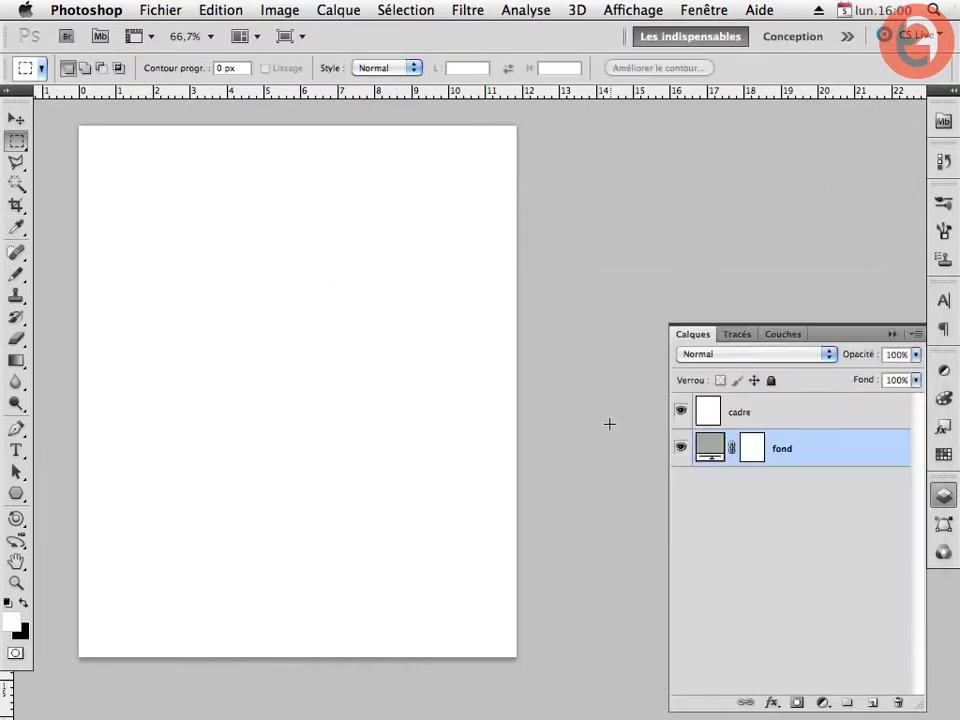
On the cadre layer, select a full-width square from the canvas's upper edge and scale the selection to 82% about its centre
click(746, 418)
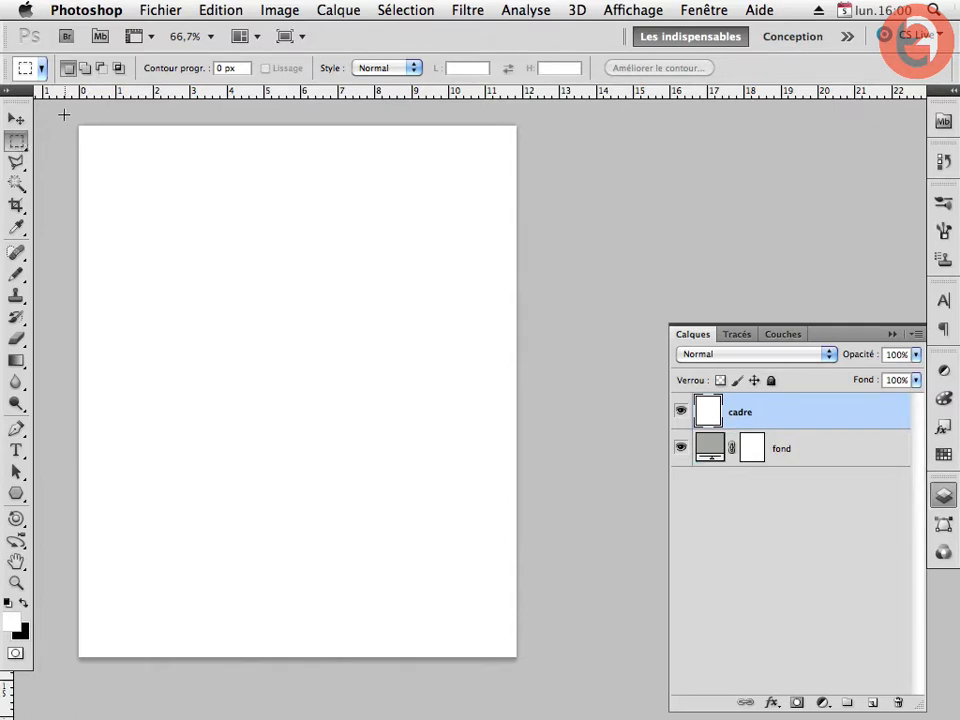
drag(80, 128, 561, 584)
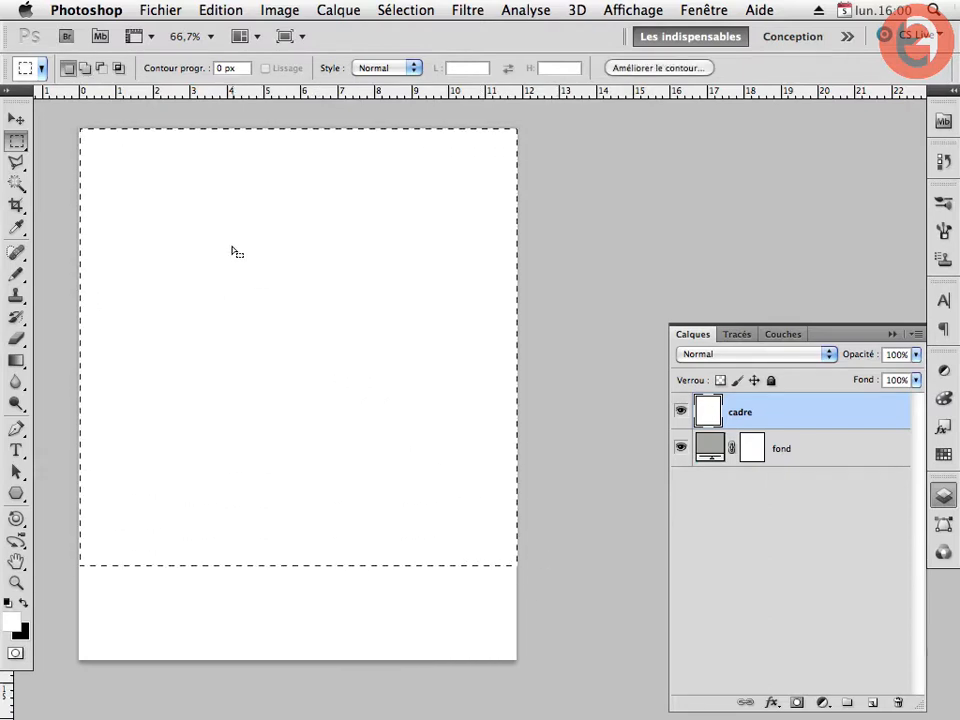
right_click(298, 394)
click(347, 556)
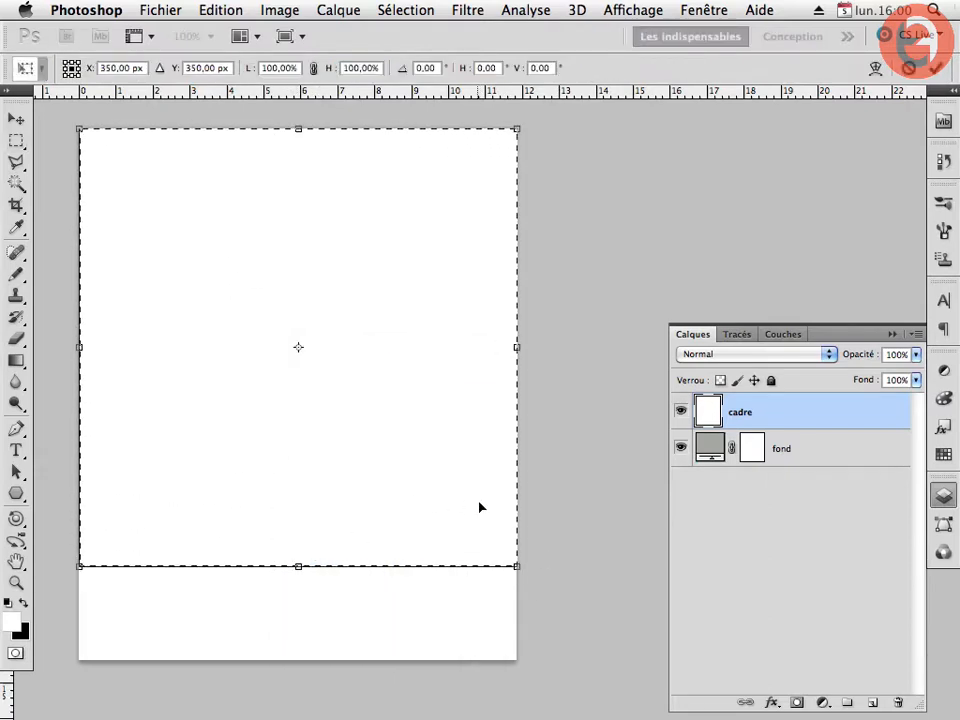
drag(509, 560, 476, 524)
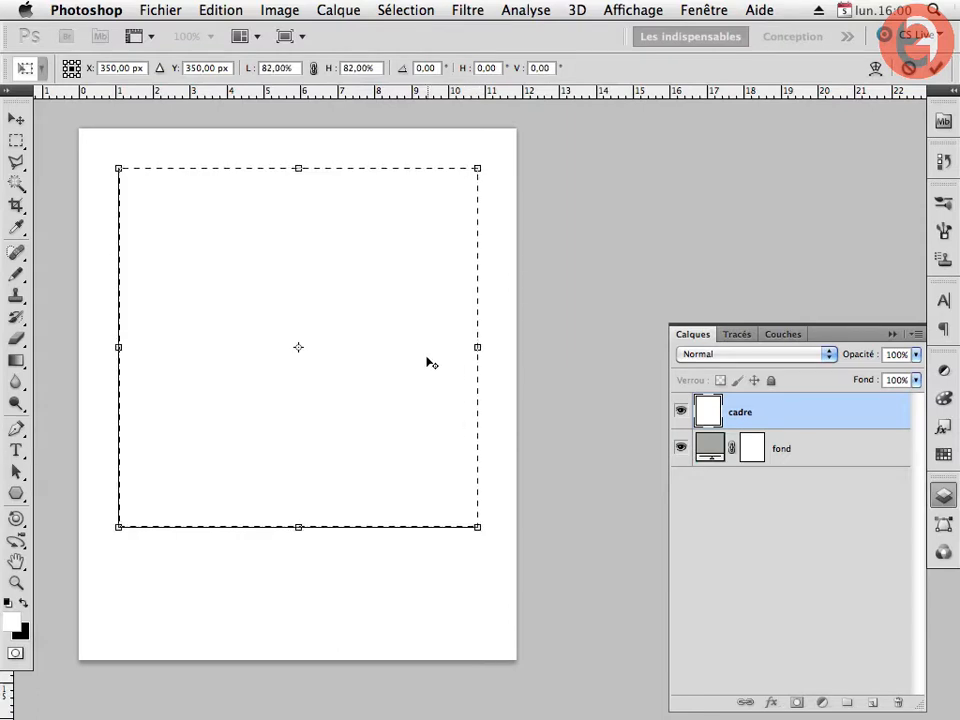
key(Return)
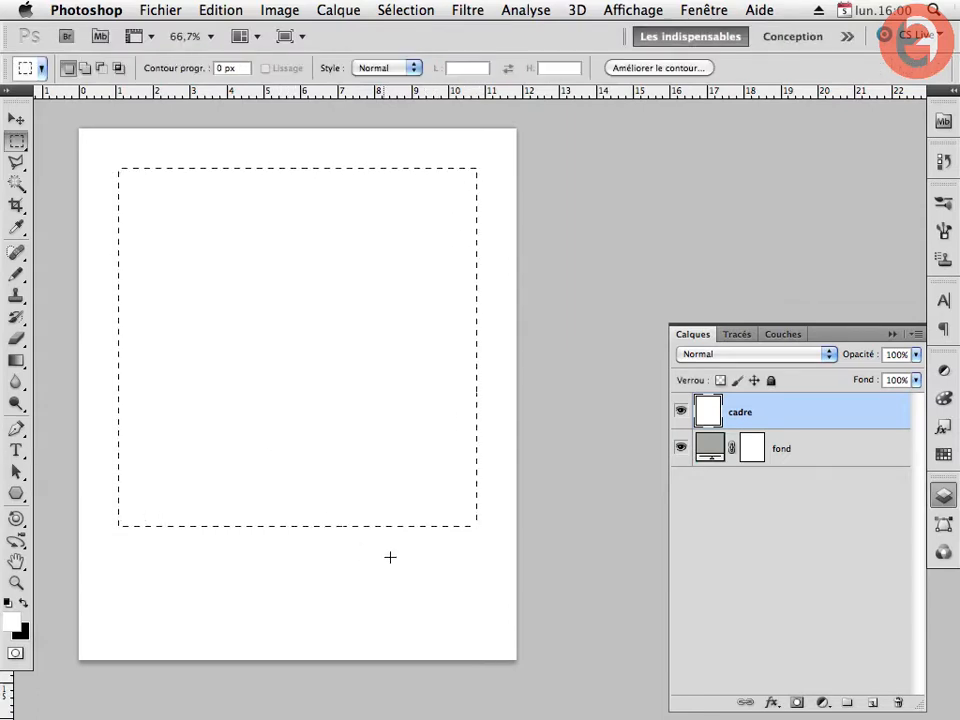
Create a new alpha channel with the default name and masked-area options
click(779, 335)
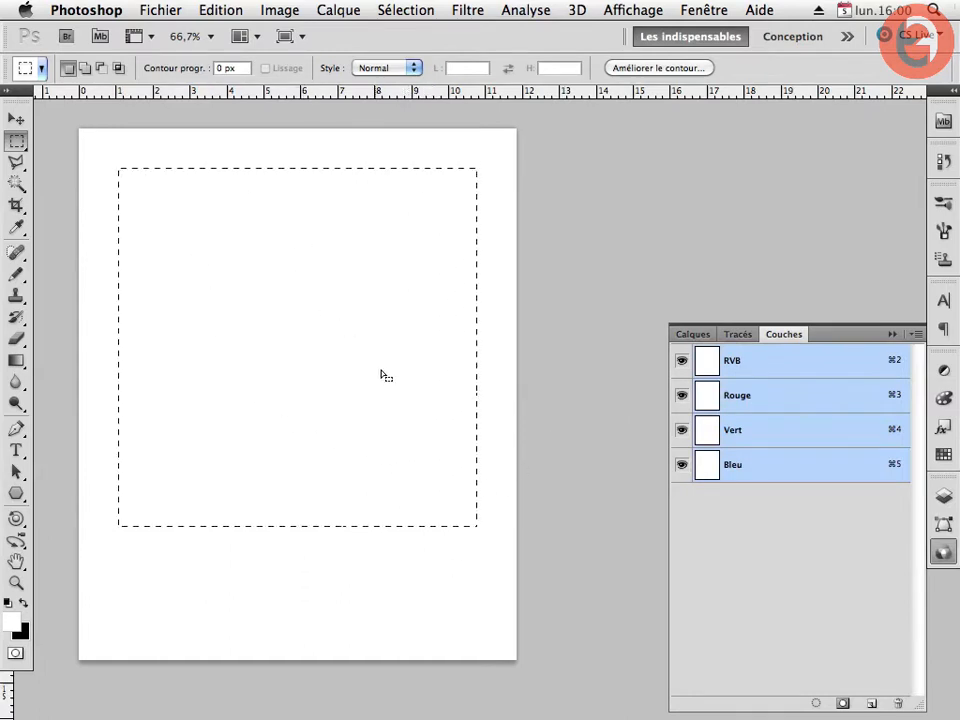
click(916, 334)
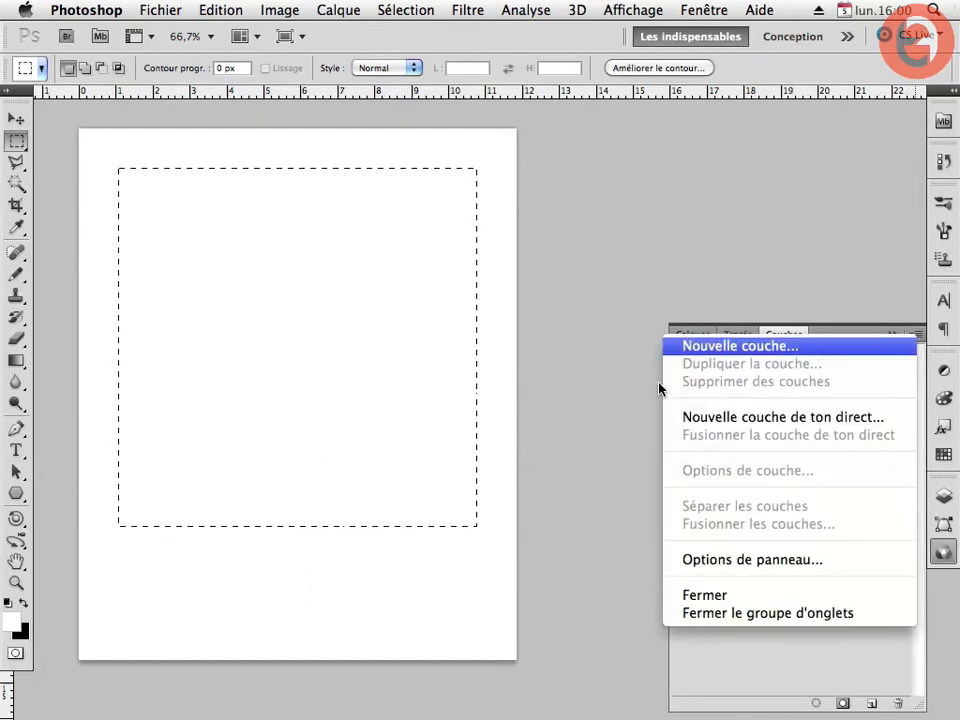
click(720, 343)
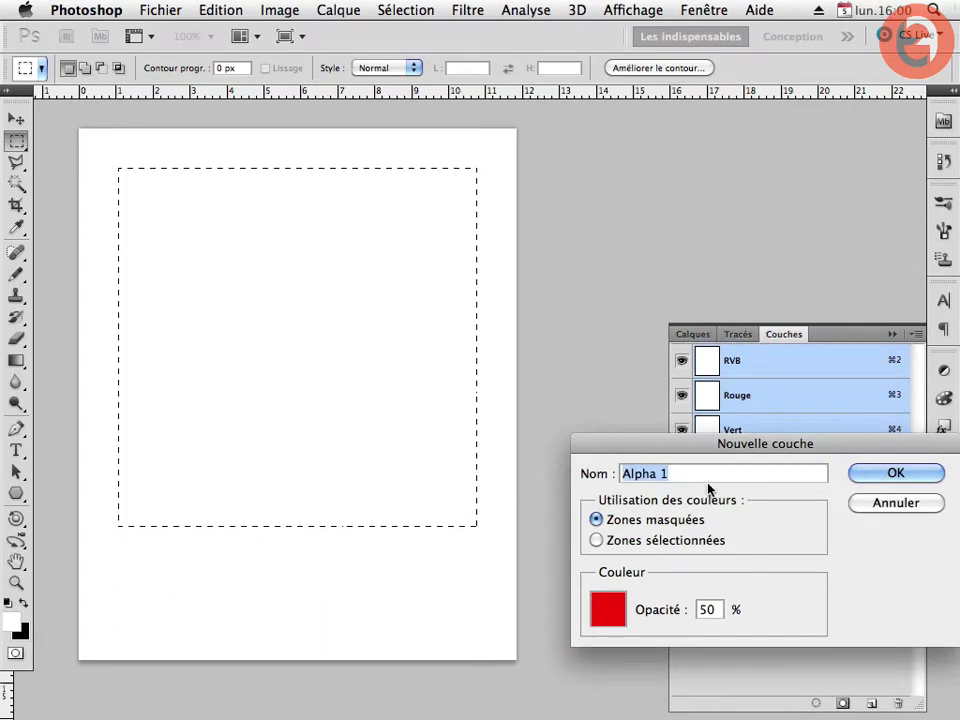
drag(739, 452, 692, 431)
key(Return)
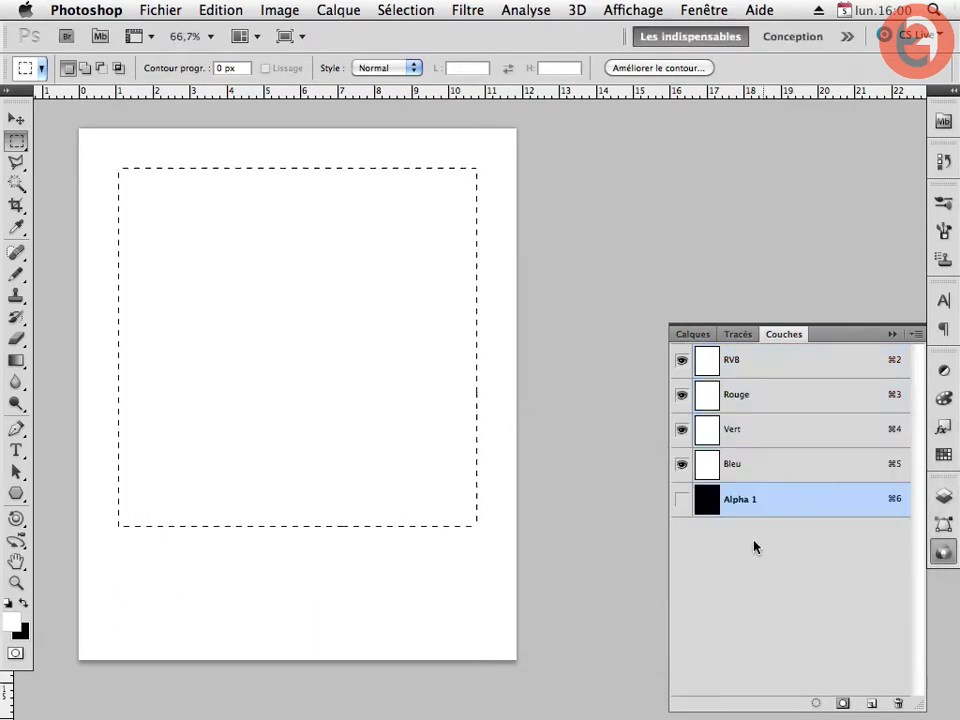
Show the Alpha 1 channel over the image, fill the square selection in it with white and deselect
click(674, 508)
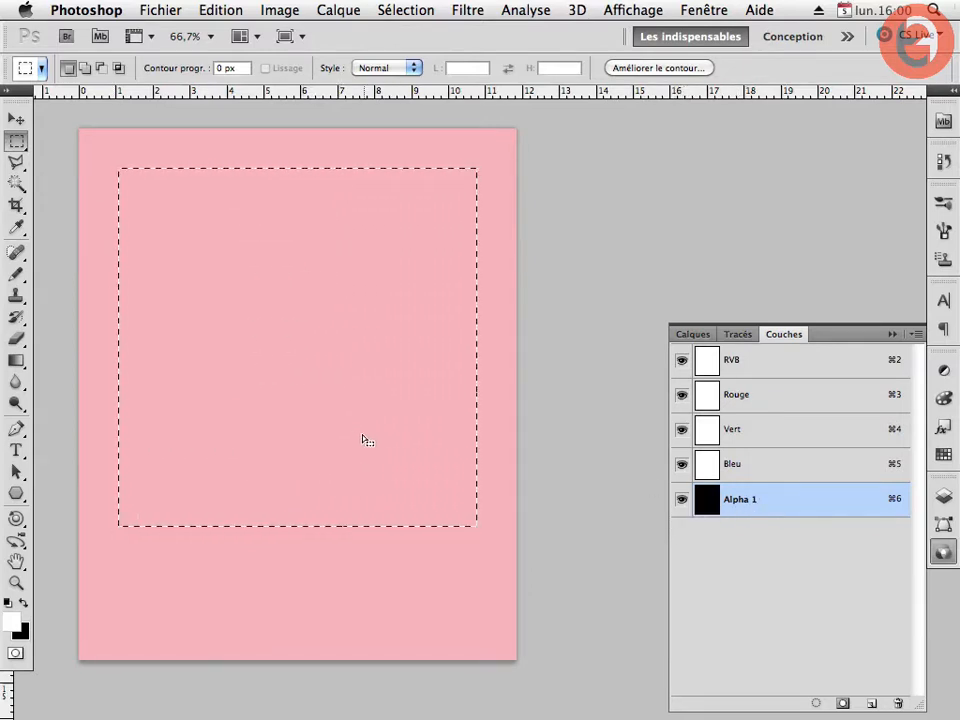
key(alt+BackSpace)
scroll(338, 450, up, 3)
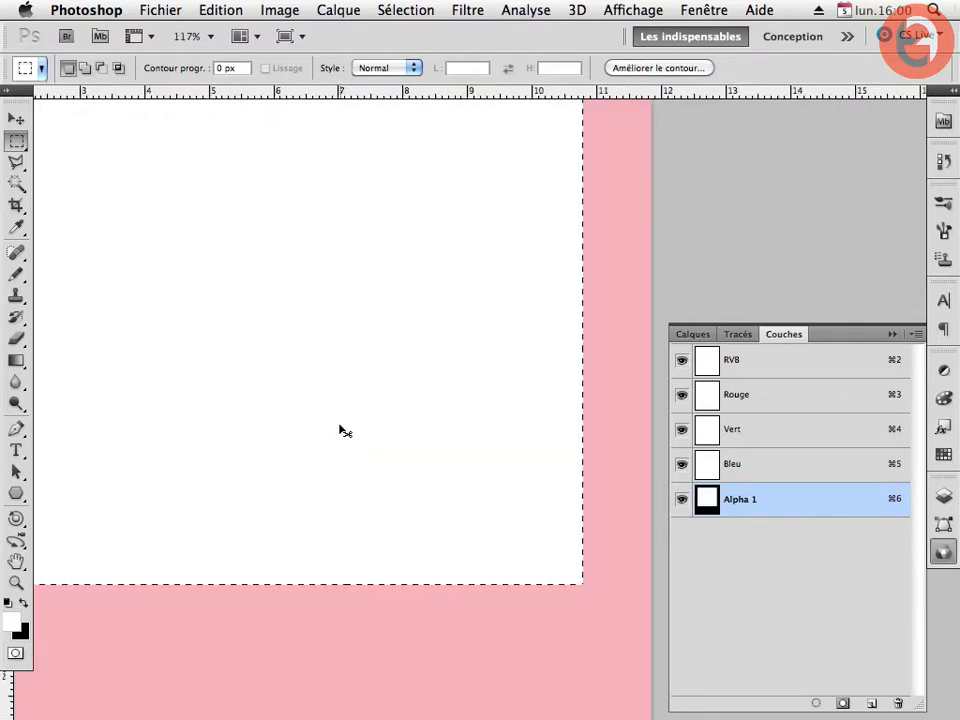
key(super+d)
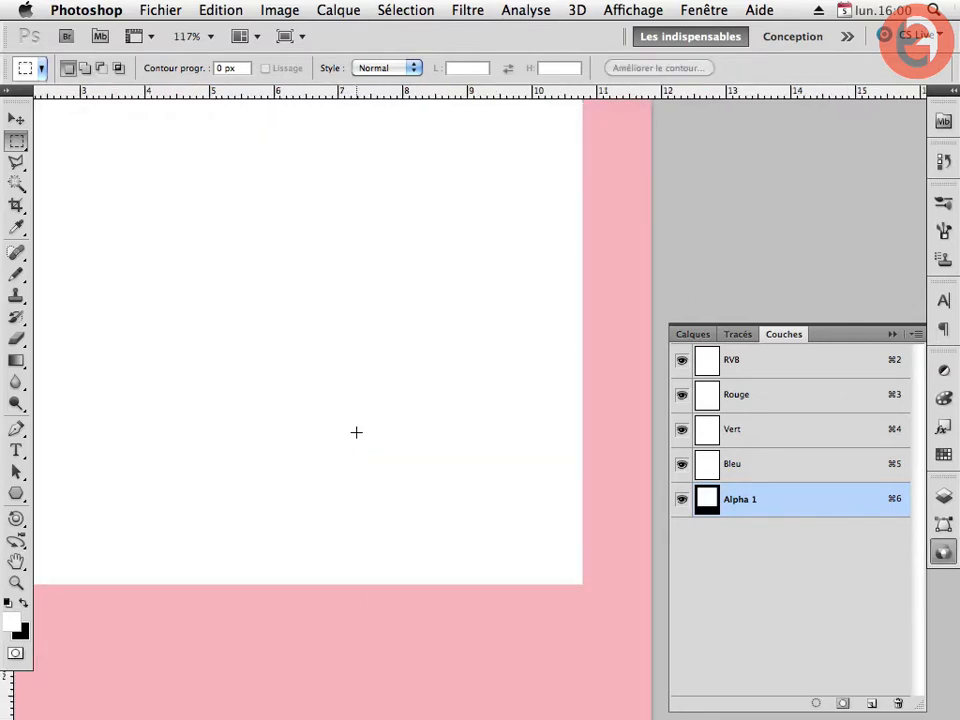
Hide the Alpha 1 channel and reactivate the RVB composite for working on the layers
click(353, 530)
drag(340, 531, 281, 435)
click(681, 498)
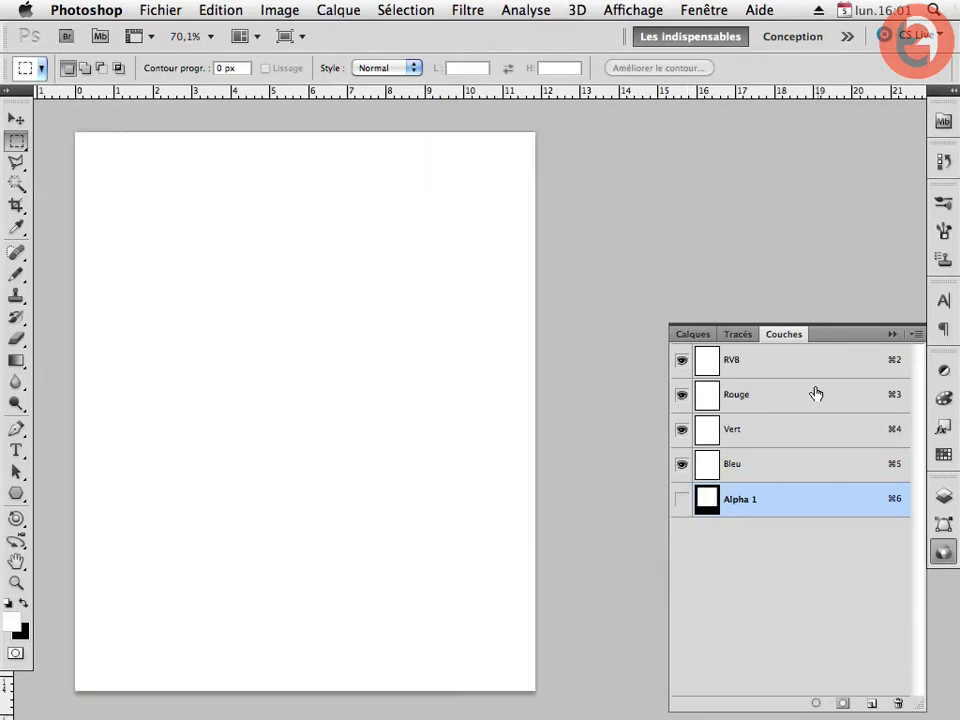
key(super+2)
click(698, 338)
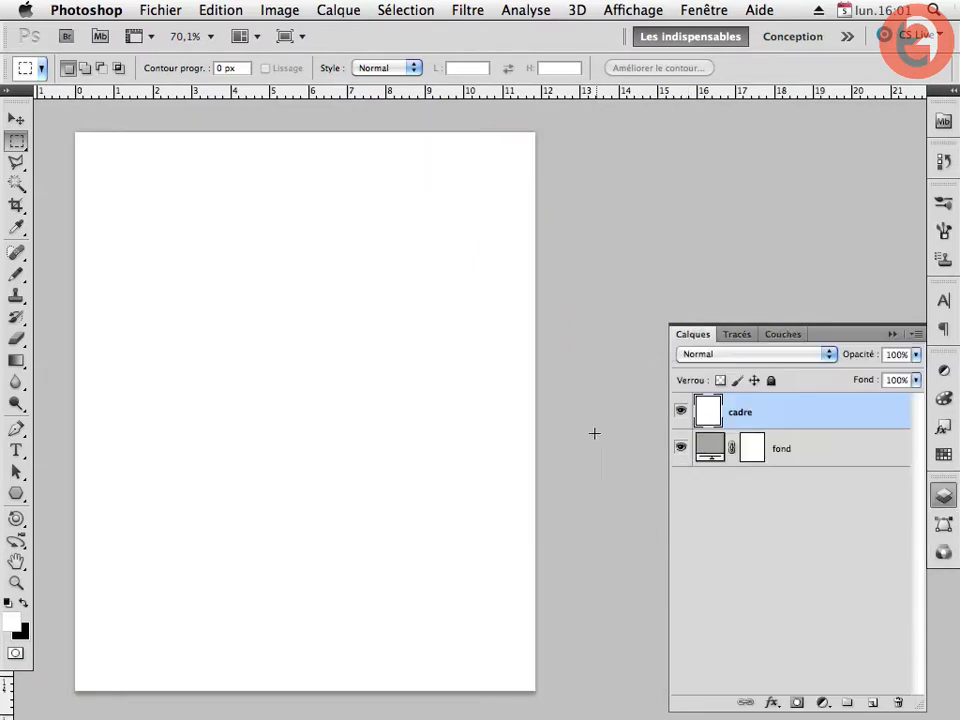
Load the Alpha 1 channel as a selection and delete that square area from the cadre layer
click(785, 334)
super+click(708, 516)
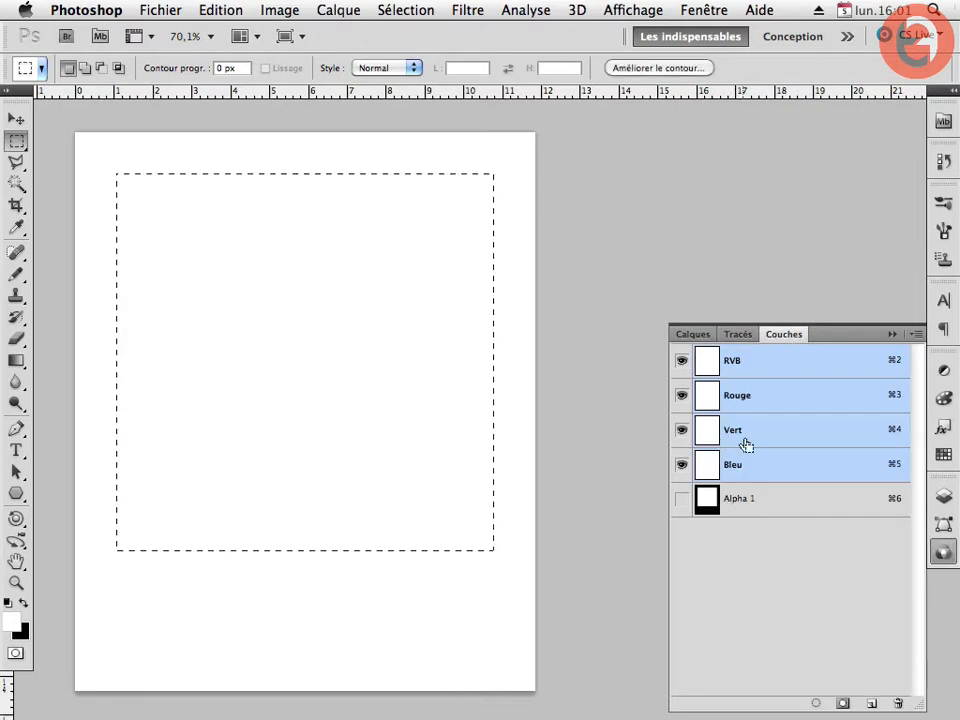
click(700, 335)
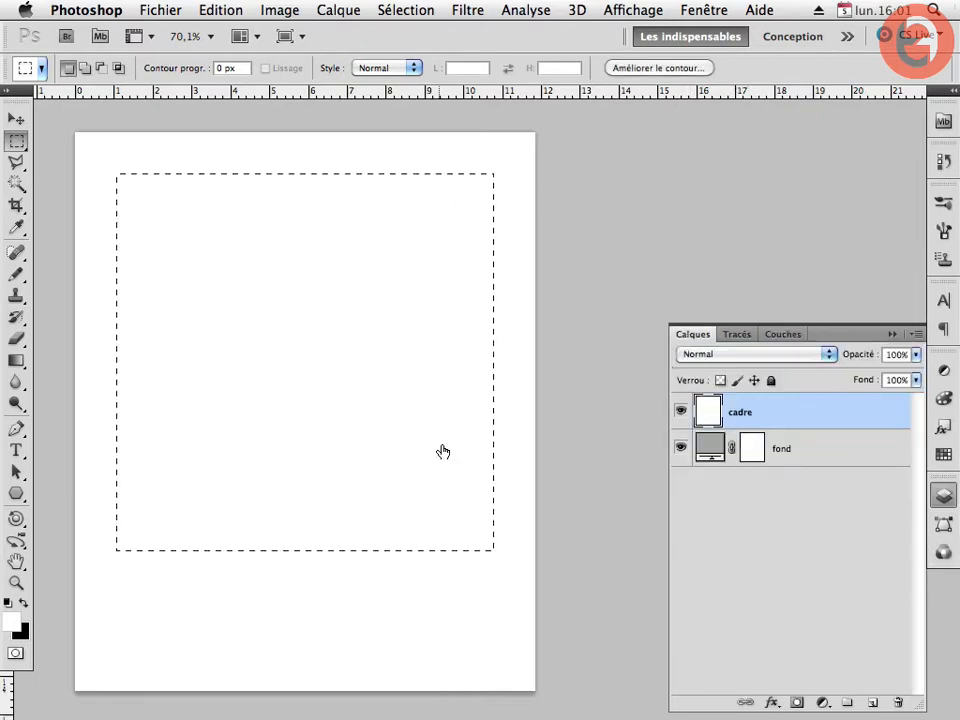
key(BackSpace)
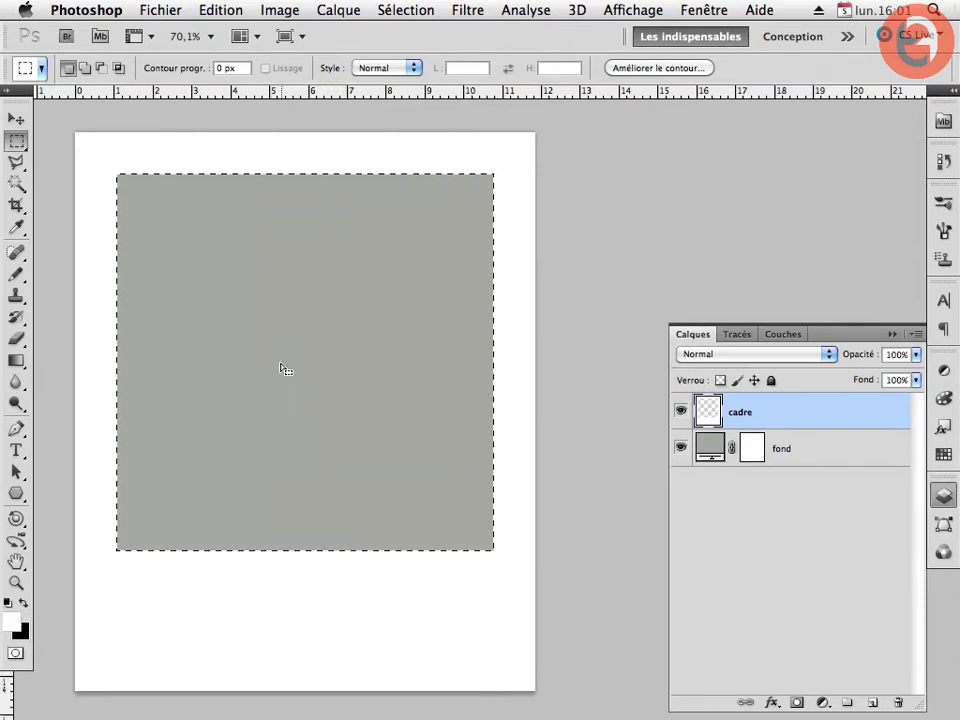
Clear the selection and enlarge the canvas by 5 cm in width and 5 cm in height, relative to its current size
click(278, 374)
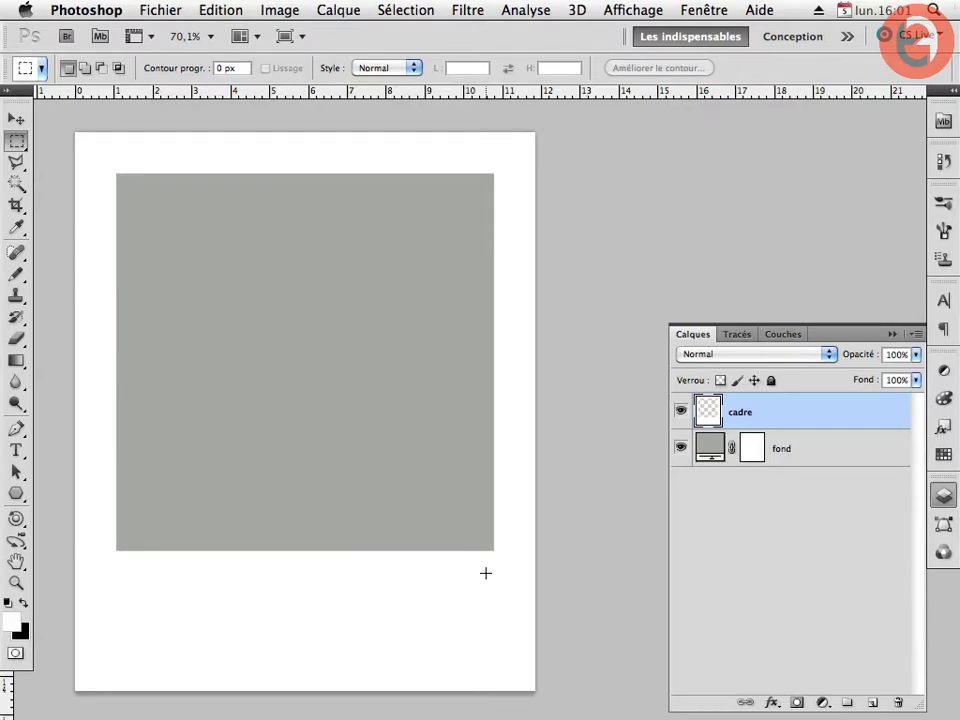
click(224, 11)
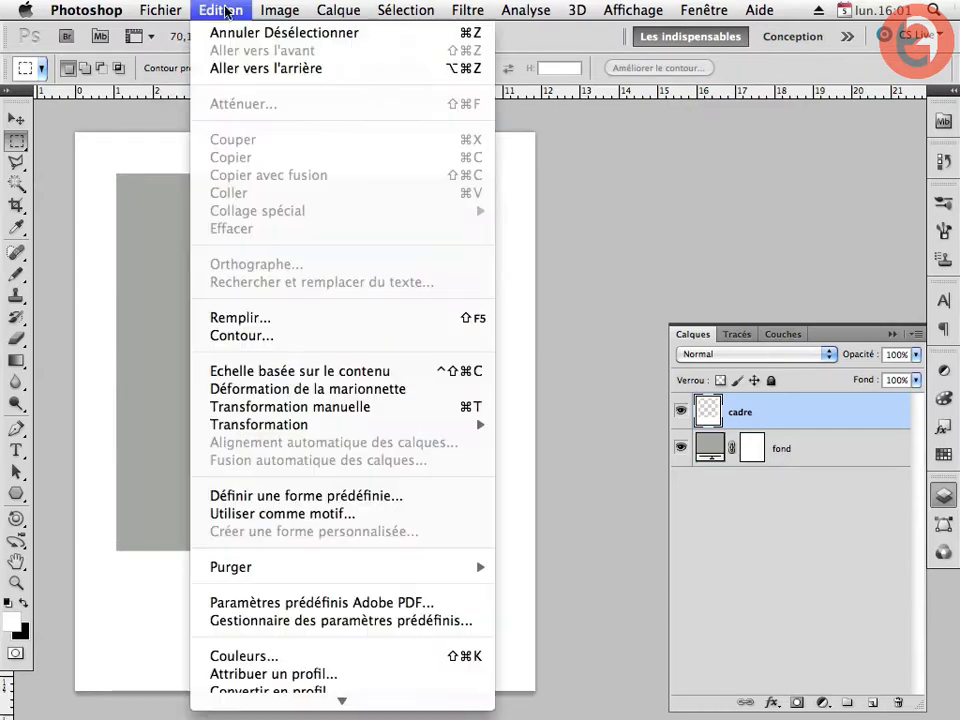
click(262, 191)
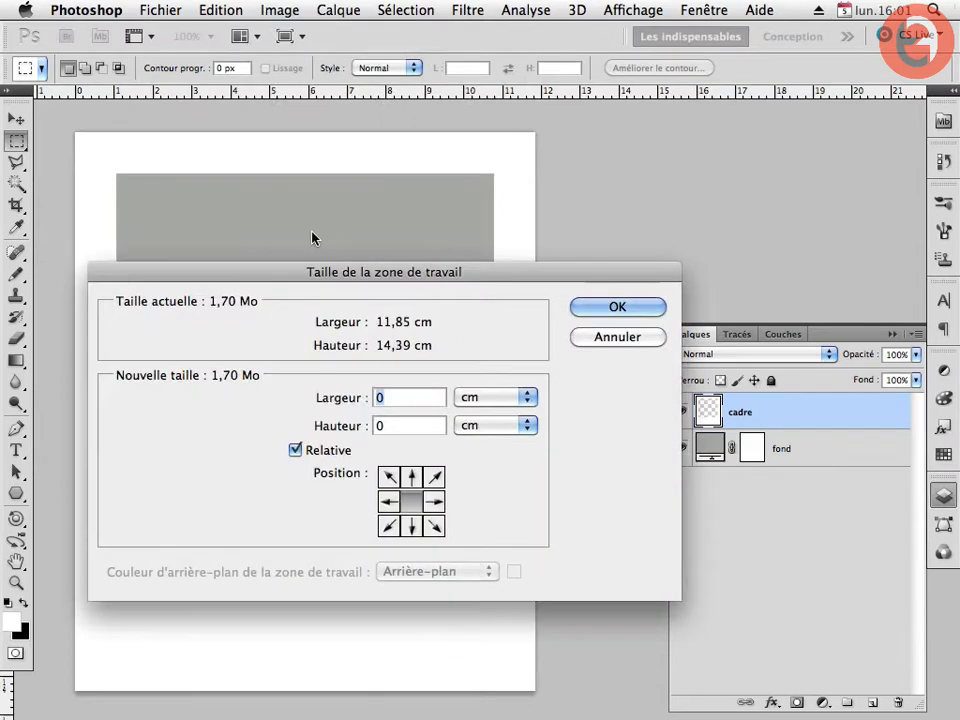
text(5)
double_click(394, 427)
text(5)
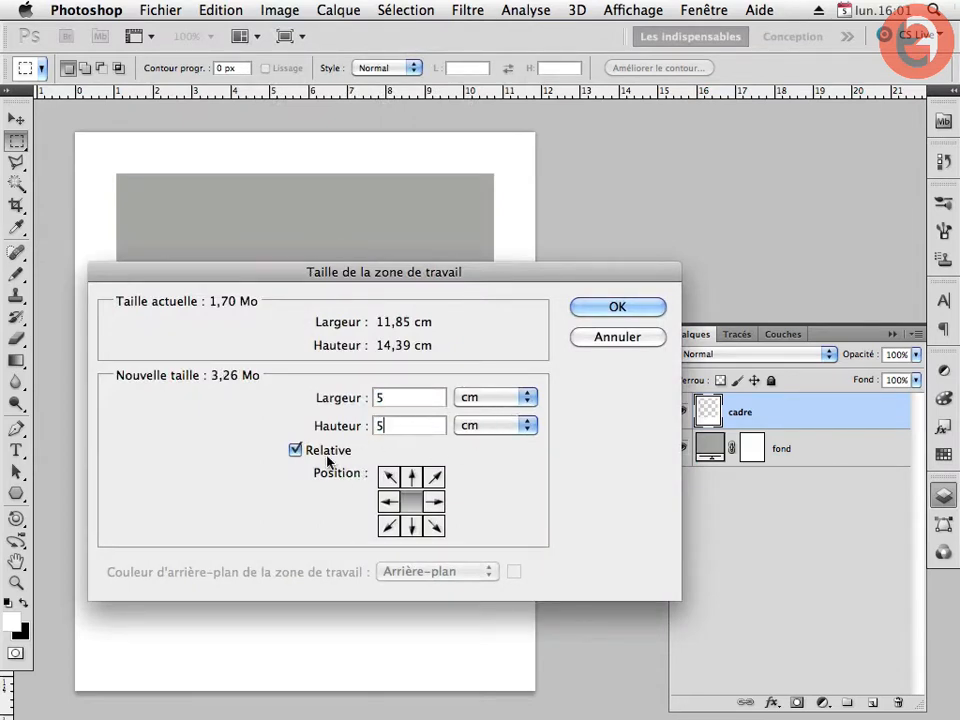
click(596, 309)
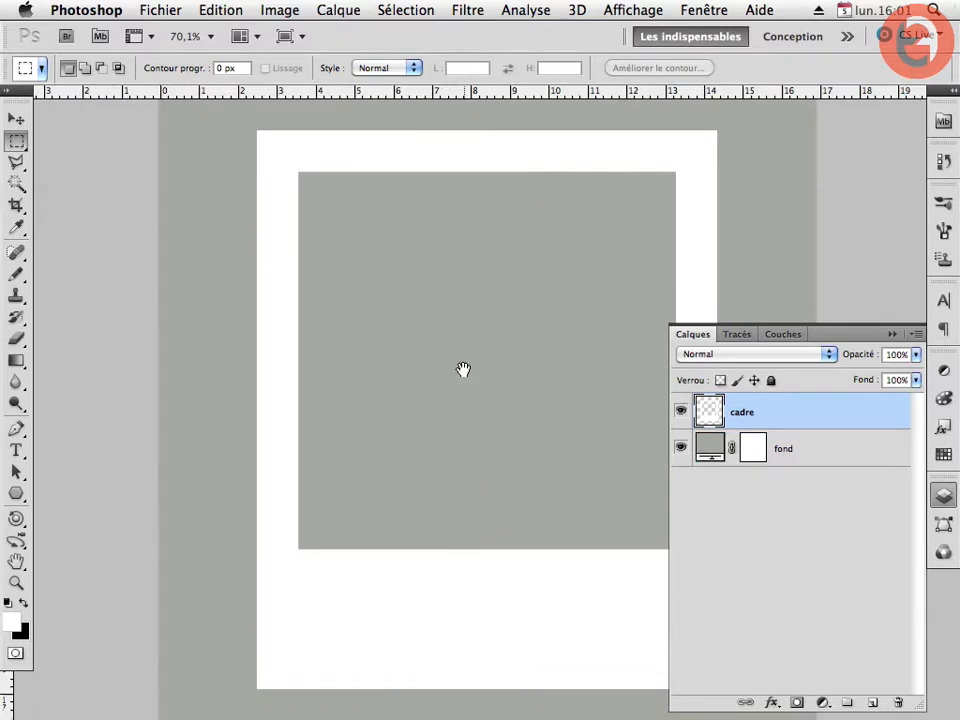
Open the layer style settings of the cadre layer and enable a pattern overlay (Incrustation de motif)
drag(463, 370, 298, 366)
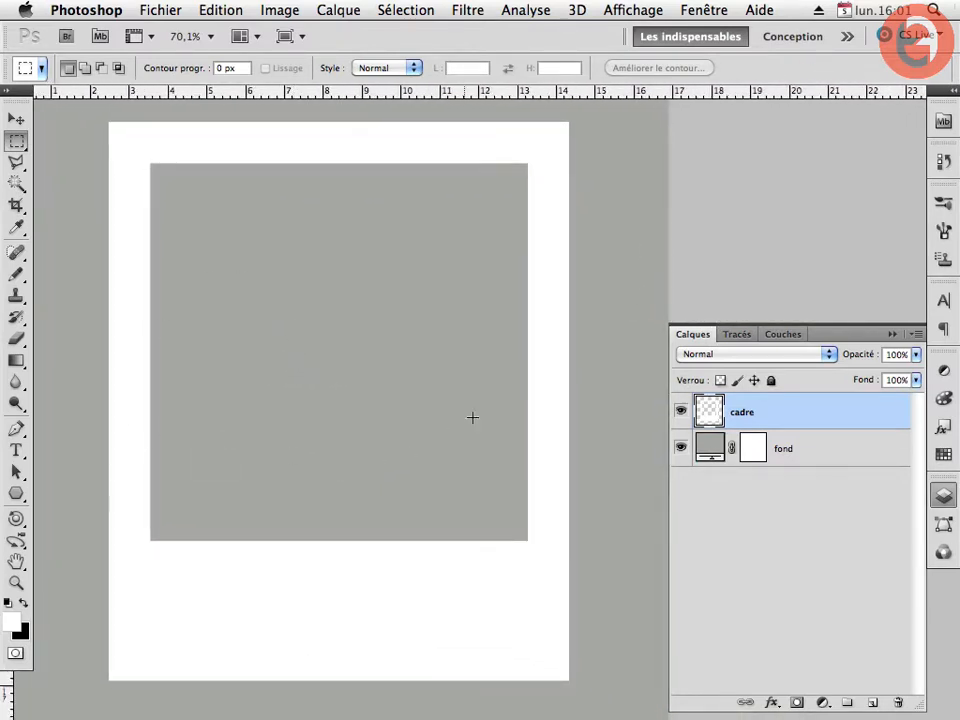
drag(393, 472, 388, 461)
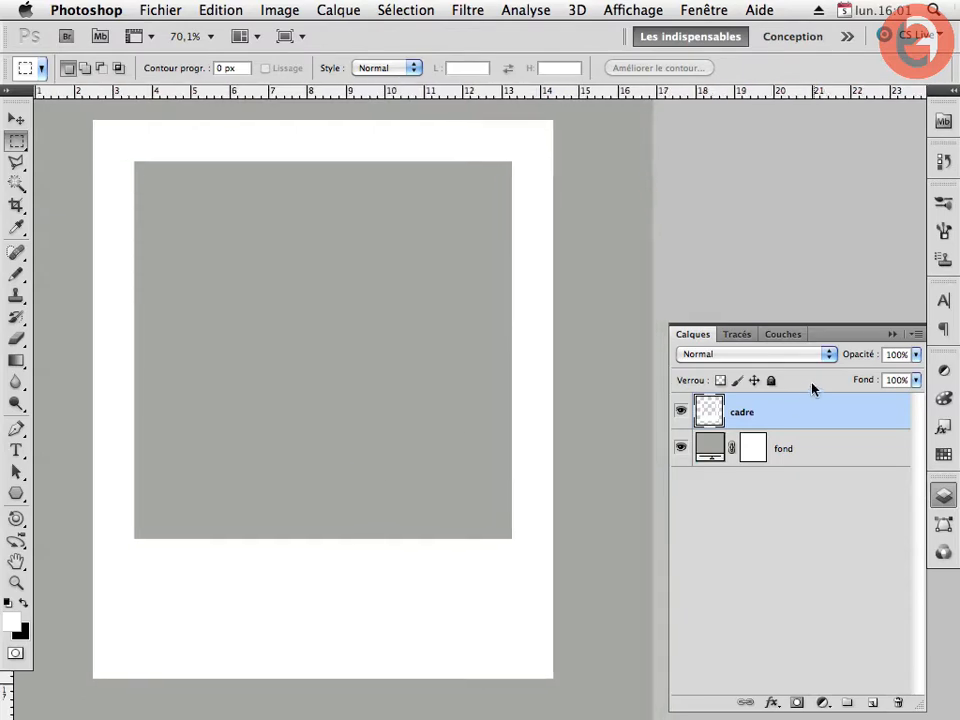
double_click(800, 416)
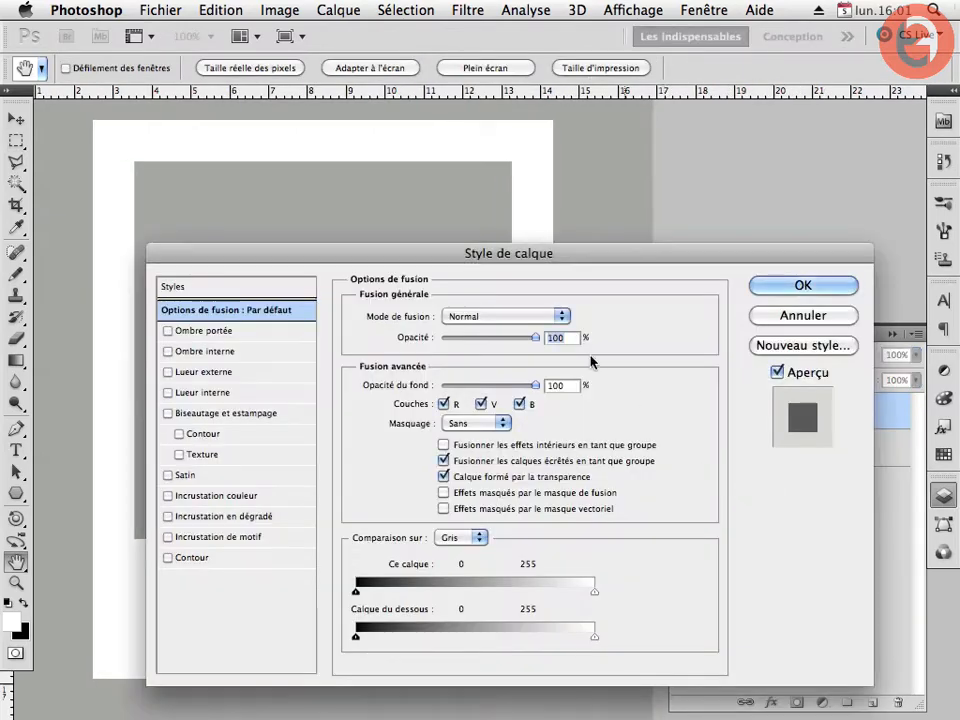
drag(268, 261, 443, 236)
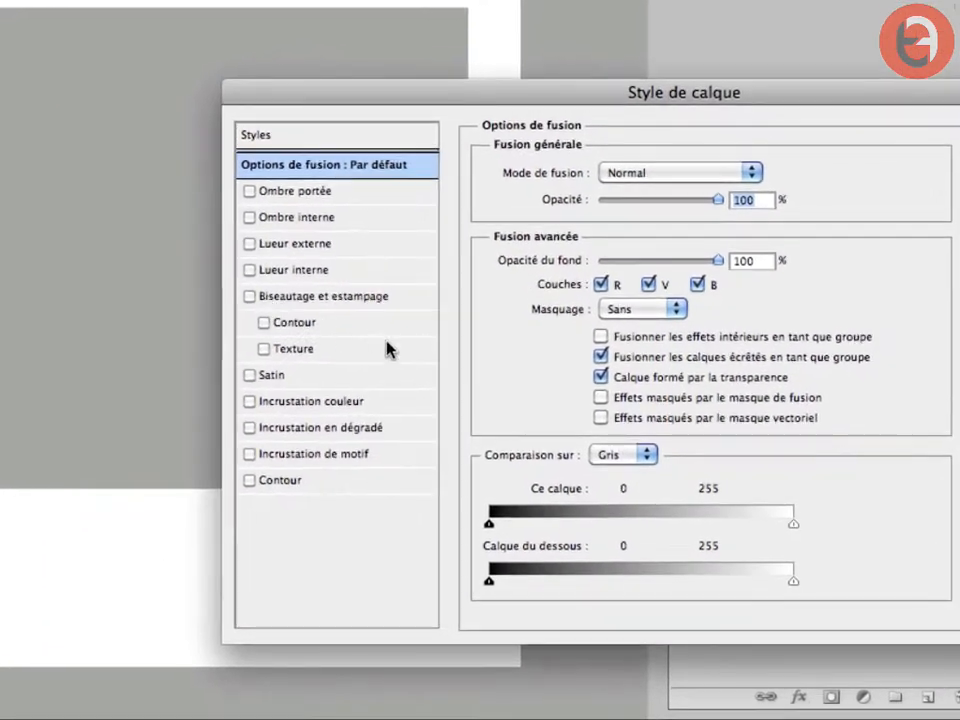
click(322, 459)
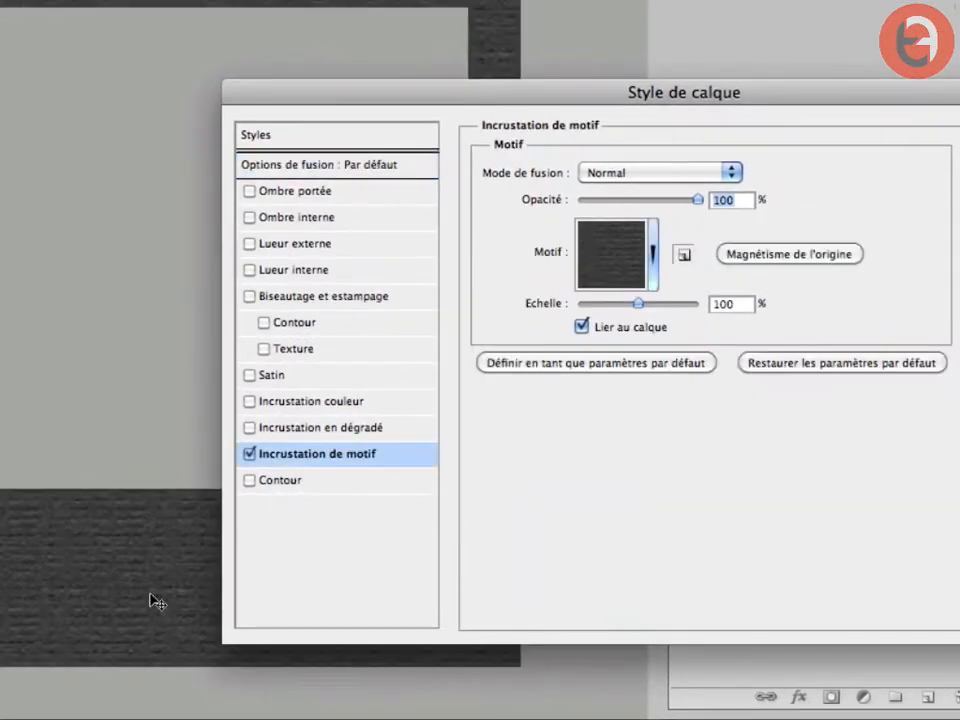
Set the pattern overlay's blend mode to Produit and choose the white paper texture, third swatch in the pattern picker's last row
click(613, 177)
click(609, 235)
click(653, 256)
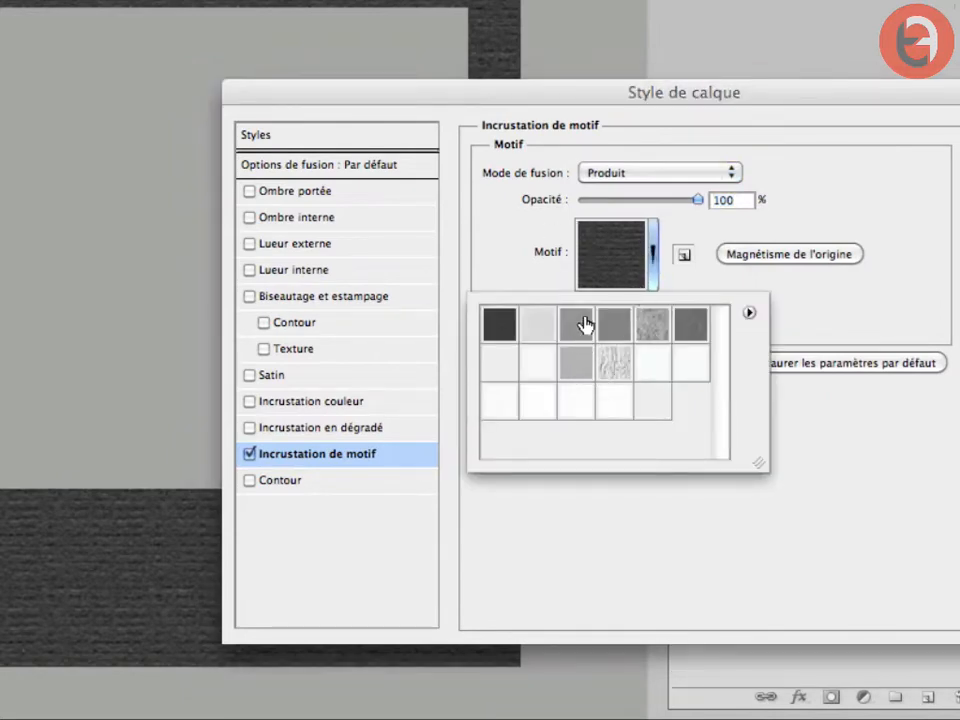
click(575, 404)
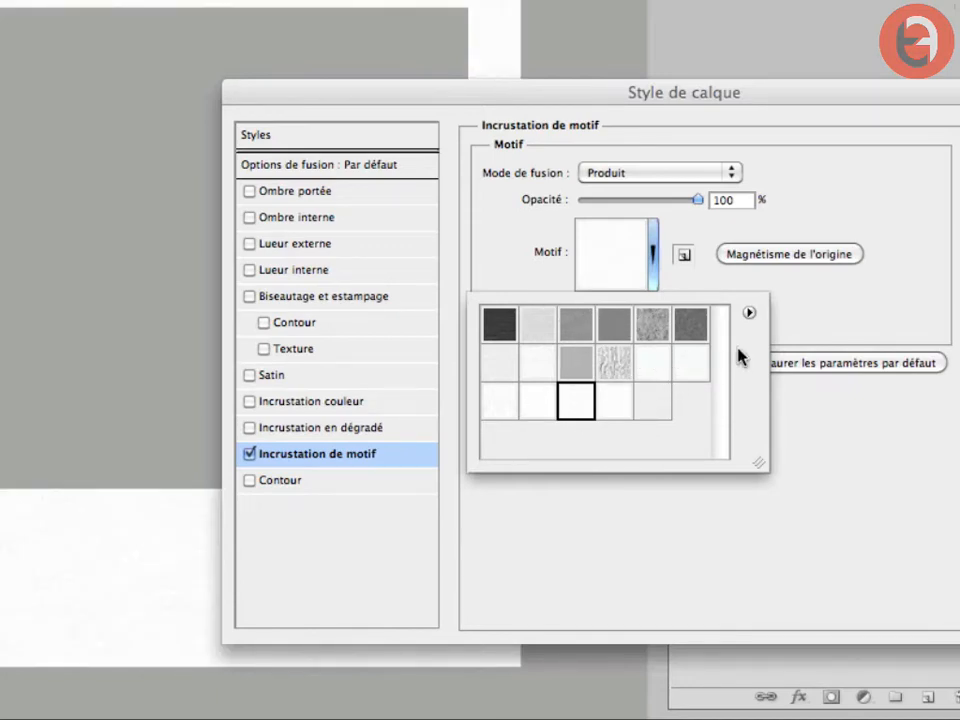
click(749, 316)
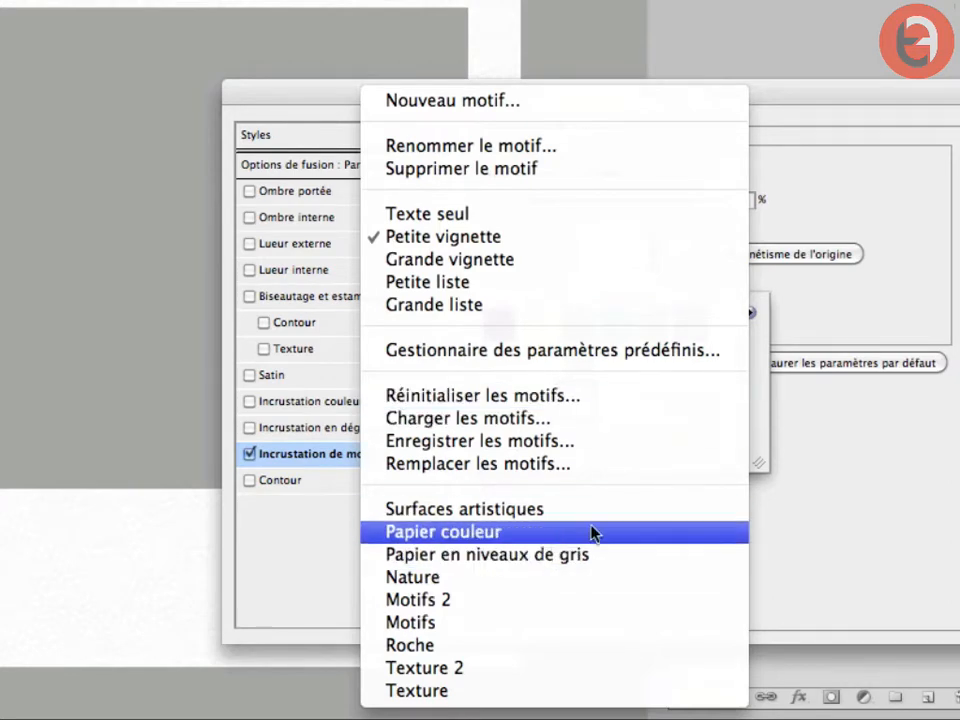
click(765, 360)
click(740, 285)
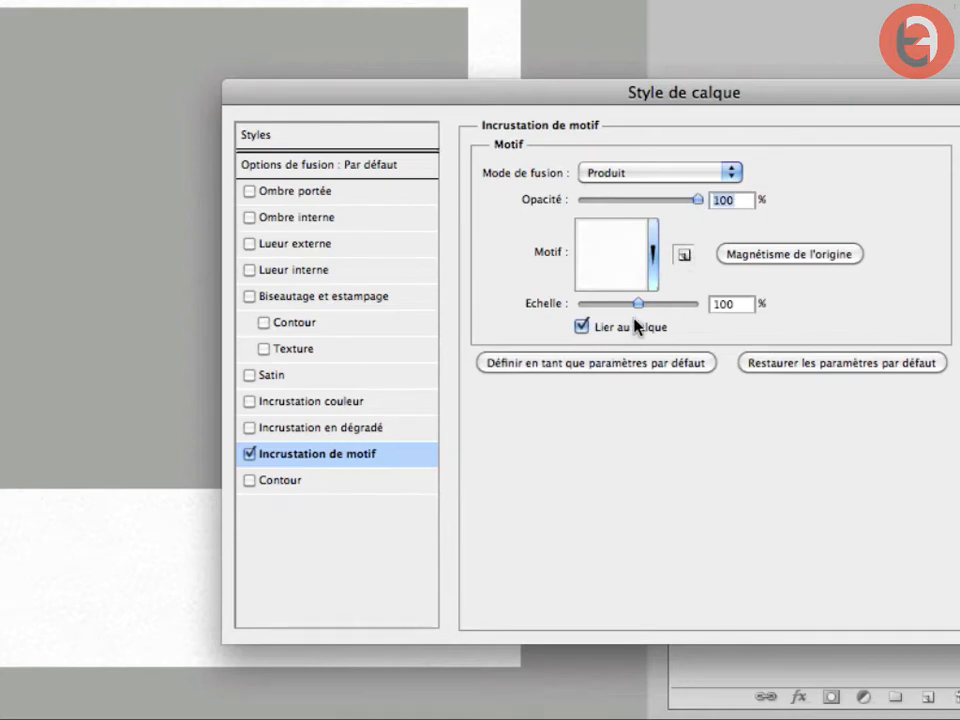
Scale the overlay pattern to 180%, keeping the frame in view beside the layer style dialog
drag(638, 308, 643, 307)
drag(655, 95, 524, 80)
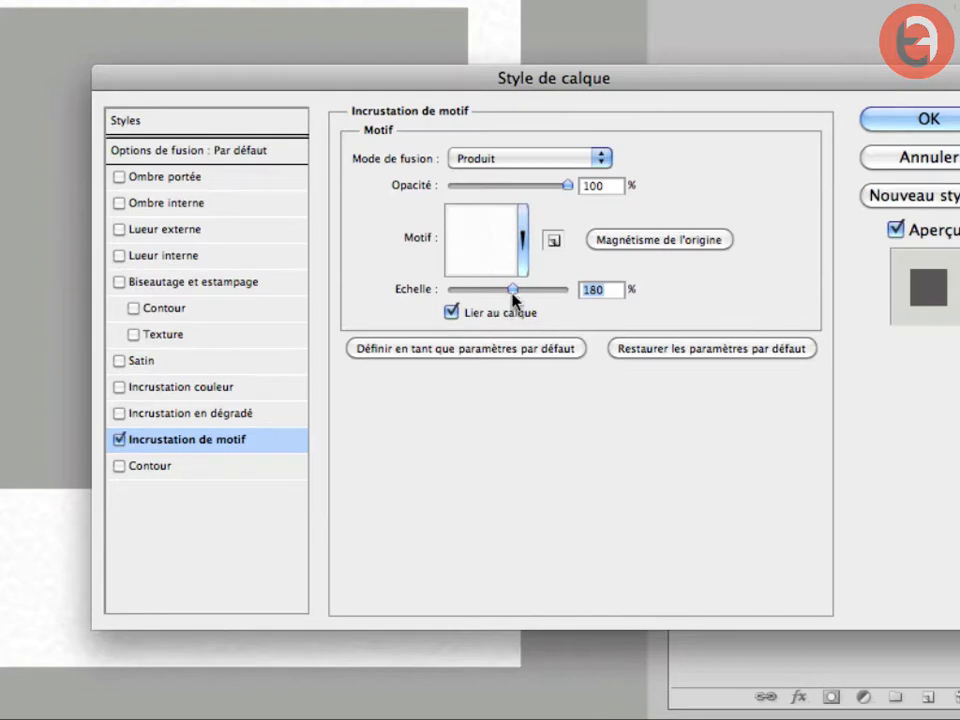
drag(184, 86, 219, 59)
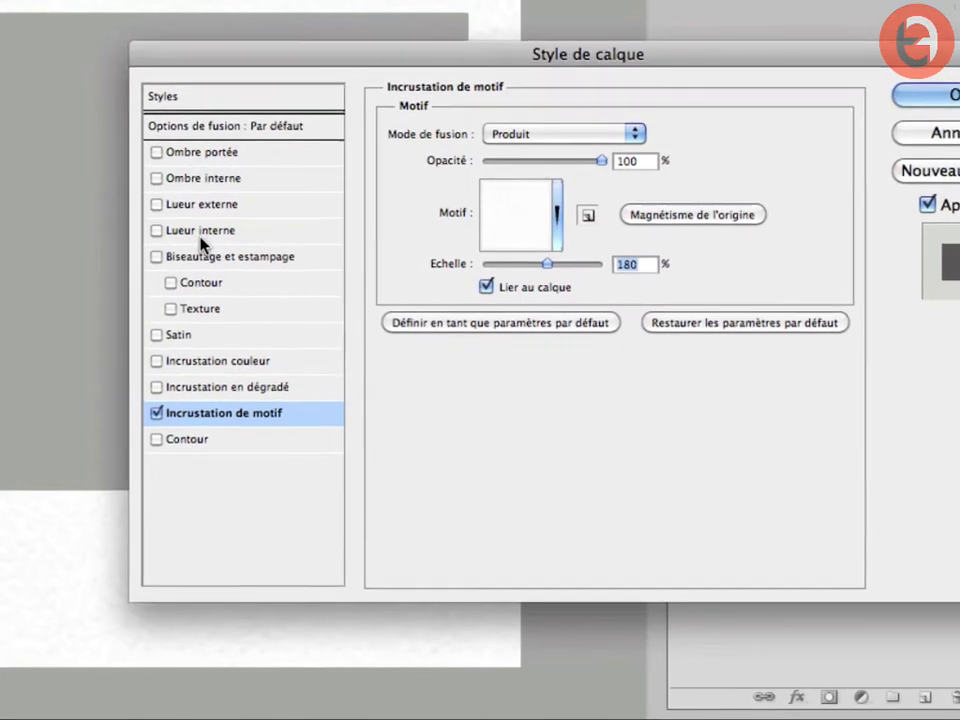
Enable an inner glow (Lueur interne) on the cadre layer and give it the greyish beige colour c5b9a9
click(200, 231)
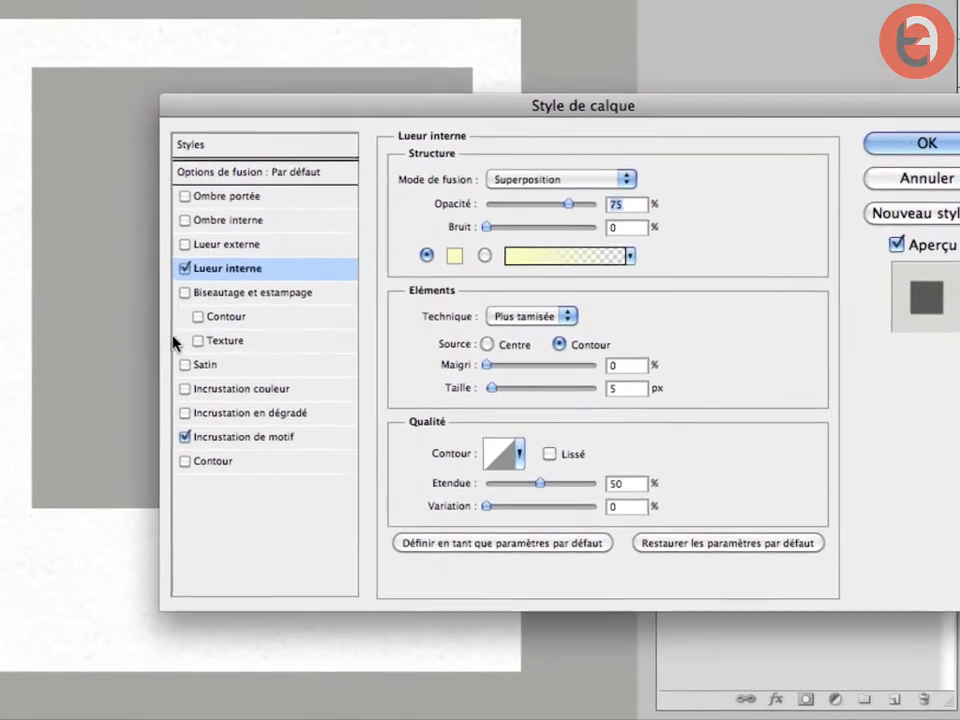
click(454, 256)
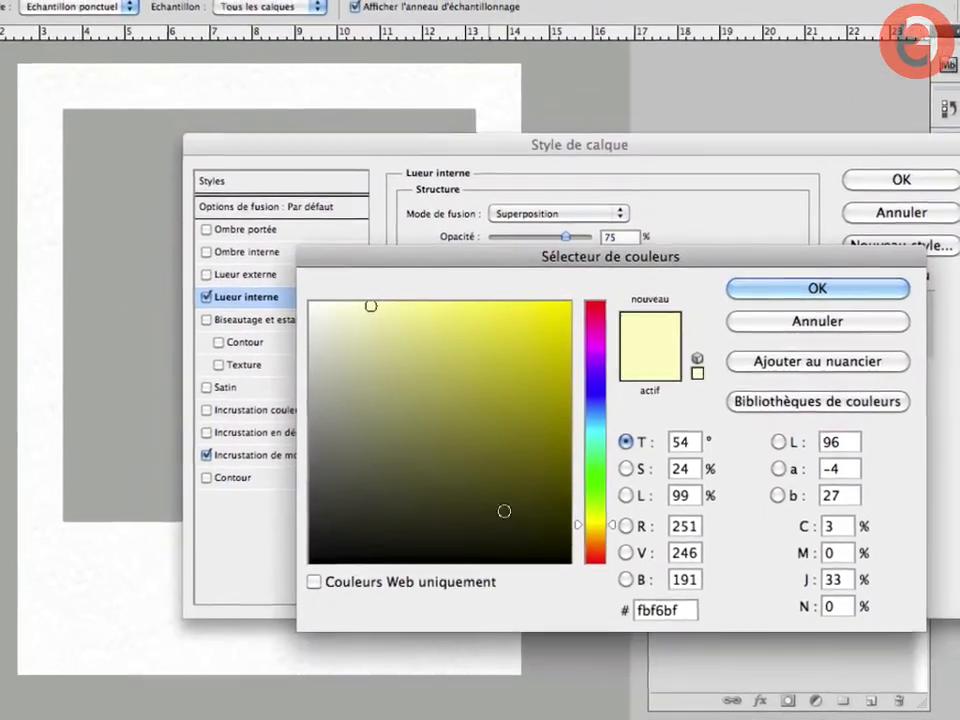
drag(580, 537, 582, 545)
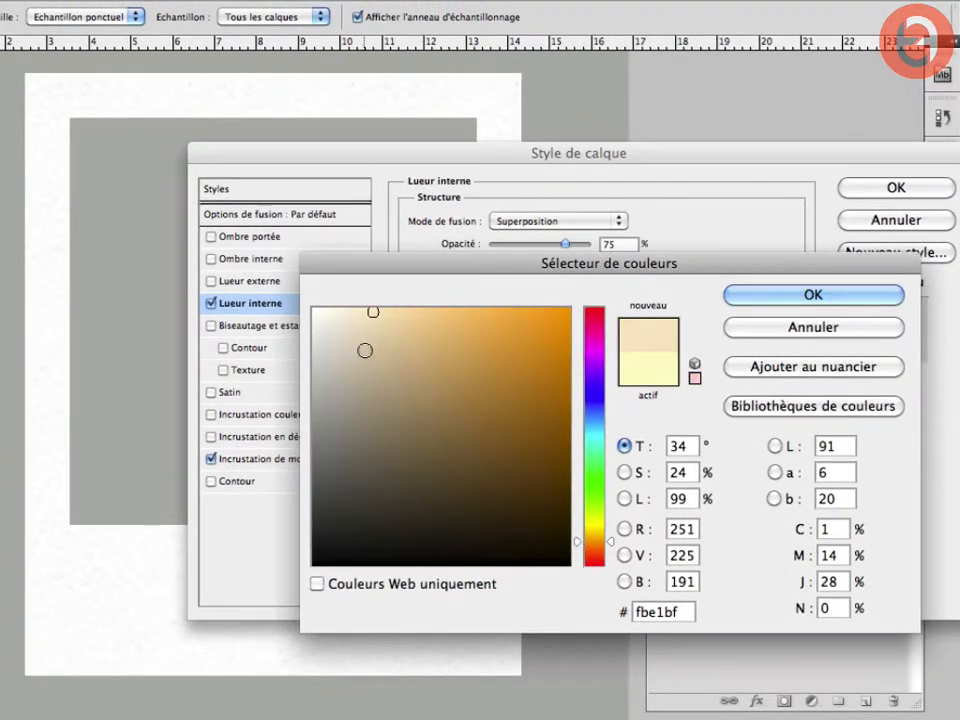
click(358, 364)
drag(358, 364, 347, 366)
click(730, 295)
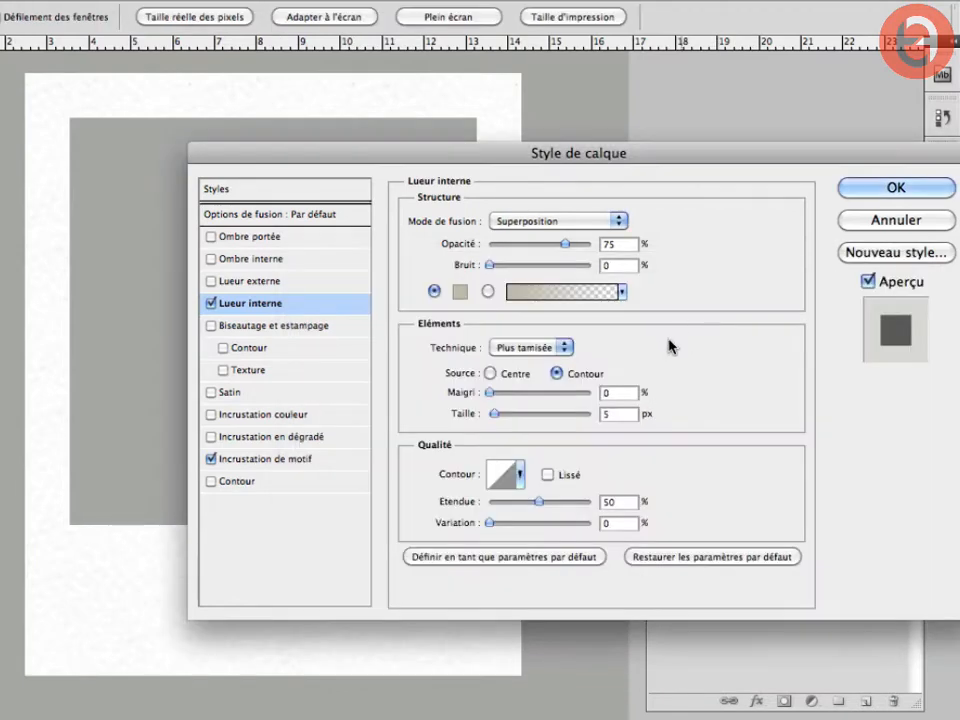
Set the inner glow's blend mode to Produit, its size to 51 px and its opacity to 45%
click(521, 221)
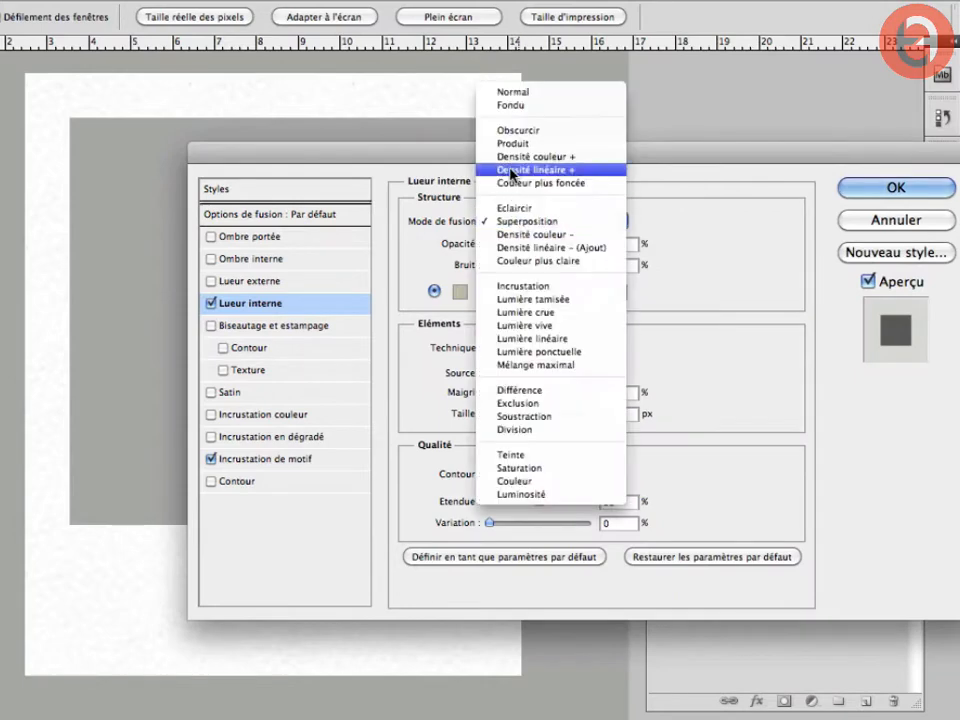
click(519, 147)
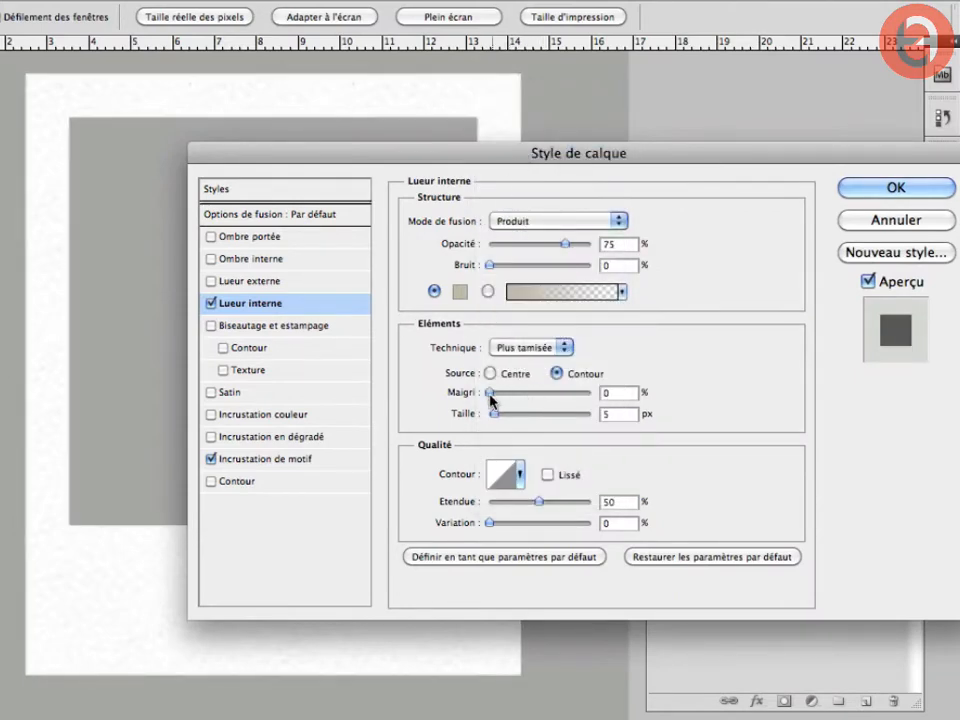
drag(496, 420, 516, 416)
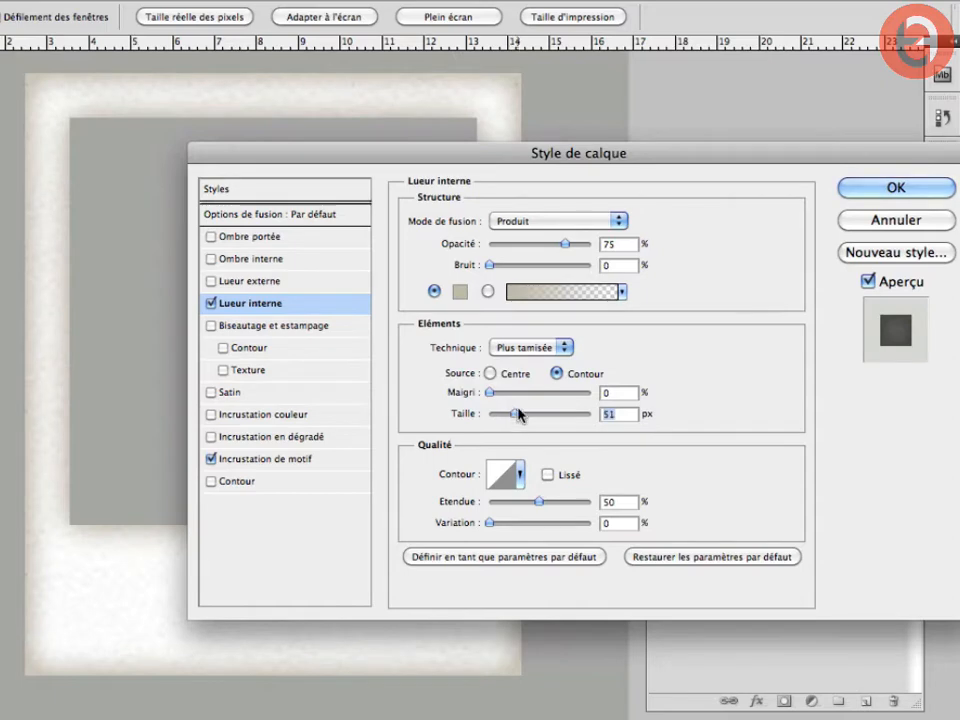
drag(566, 249, 535, 250)
Change the inner glow's colour to a lighter, yellower beige with a hue of 42°
click(460, 291)
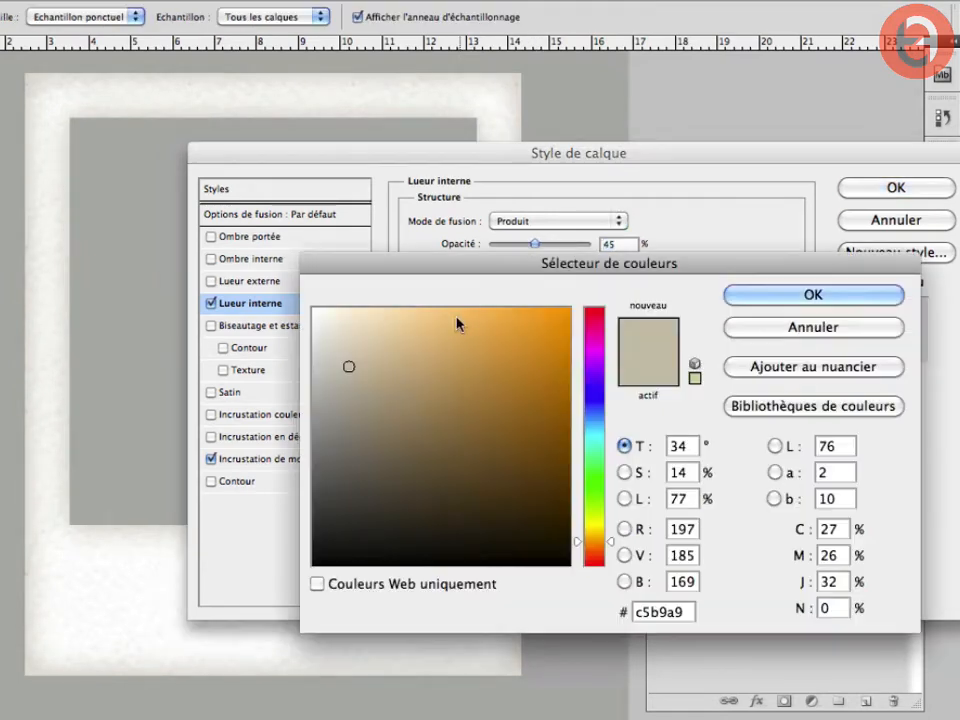
drag(573, 541, 575, 535)
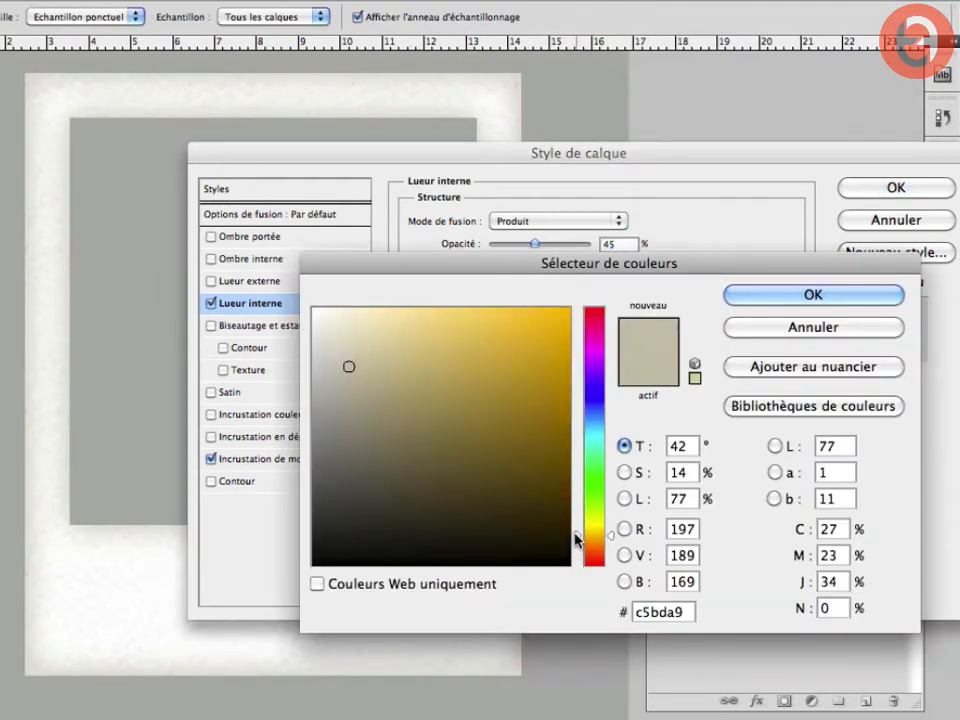
click(352, 348)
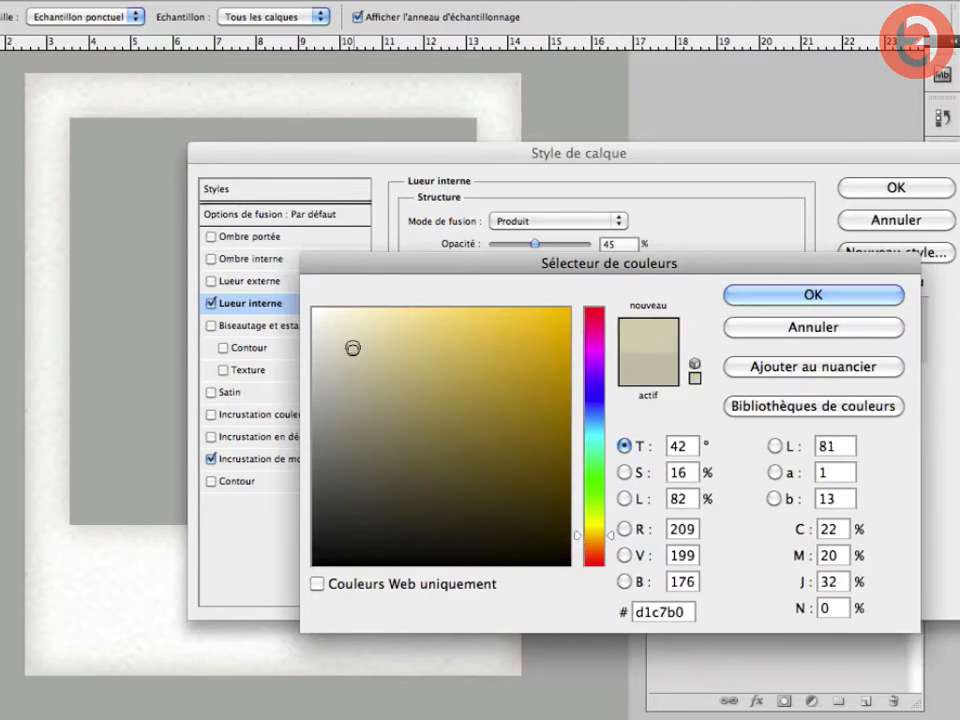
drag(352, 348, 362, 345)
key(Return)
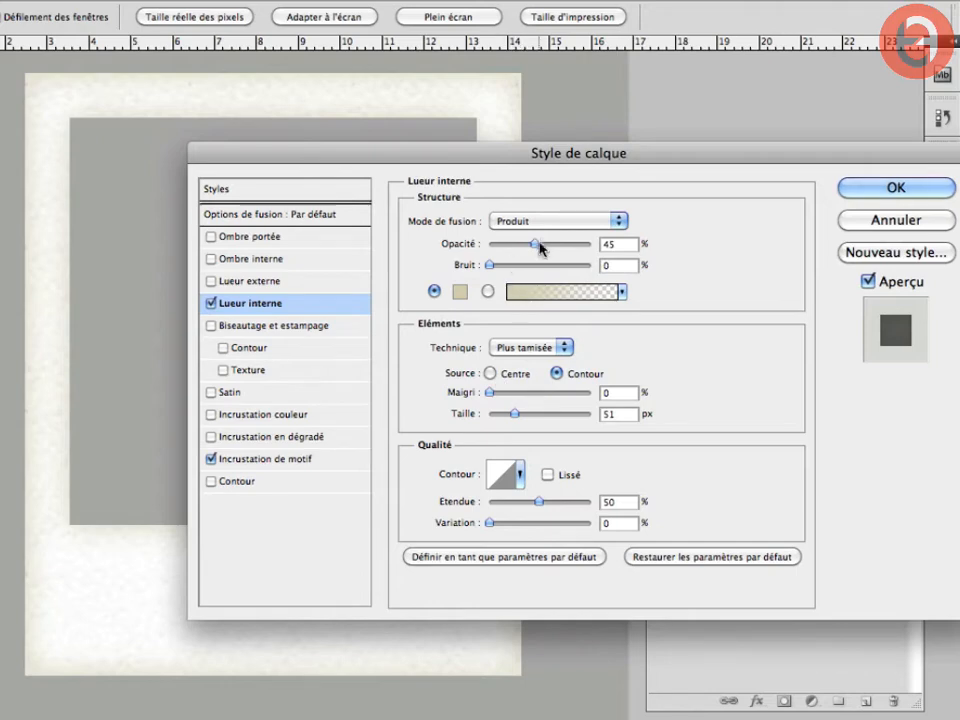
Refine the inner glow to a size of 68 px and an opacity of 31%
mouse_move(539, 245)
mouse_down()
mouse_move(564, 248)
mouse_move(551, 246)
mouse_up()
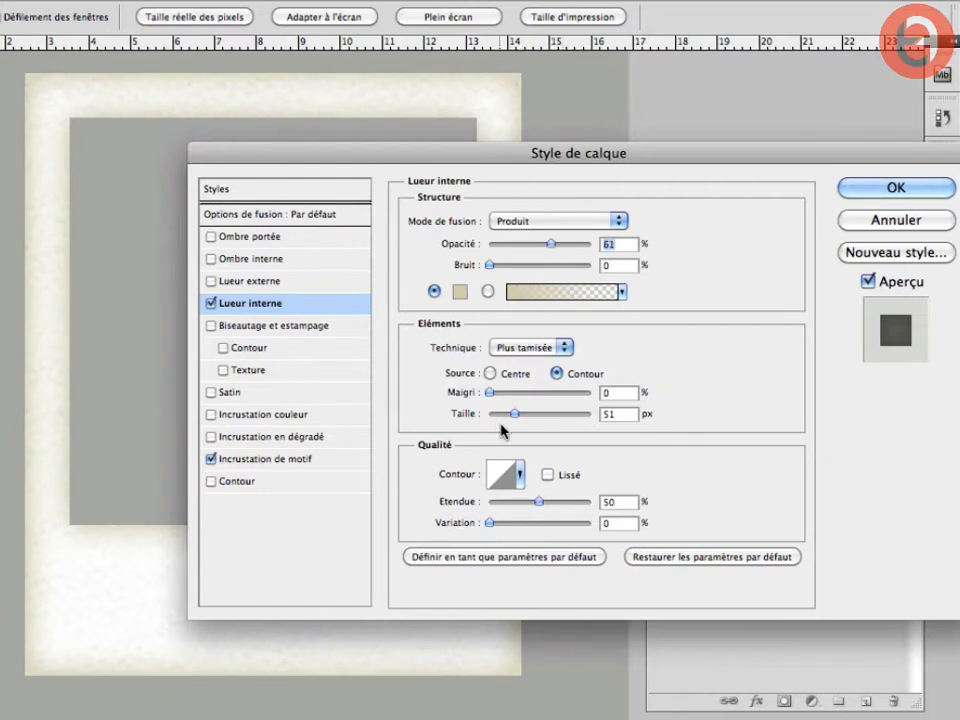
drag(514, 413, 520, 413)
drag(550, 244, 519, 249)
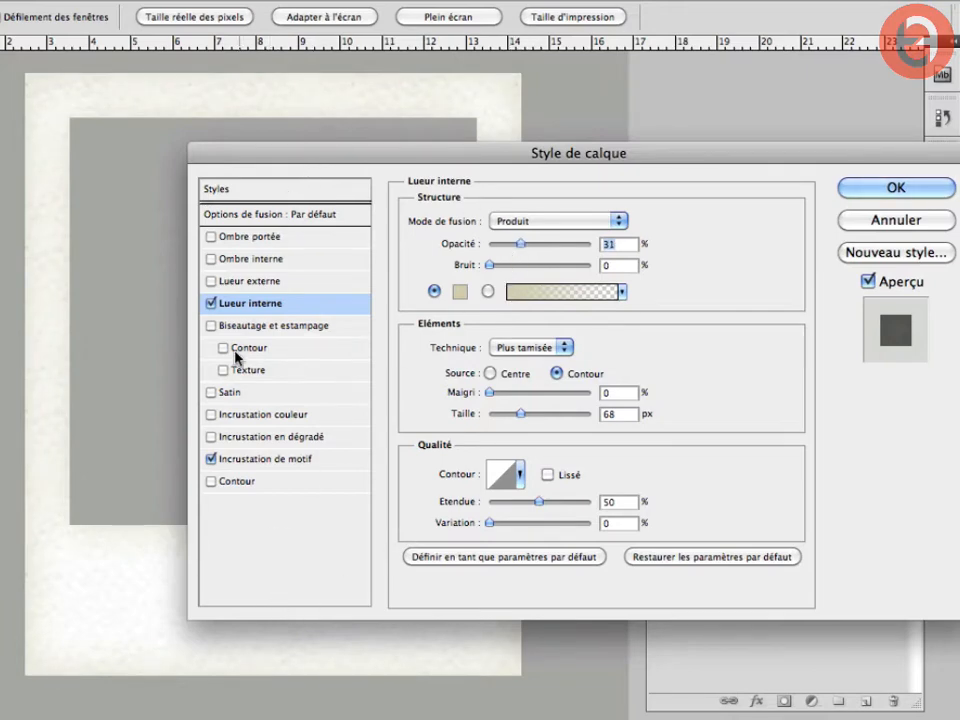
Enable Biseautage et estampage on the cadre layer and set its light to an angle of 122° and an elevation of 21°
click(210, 326)
drag(294, 154, 306, 189)
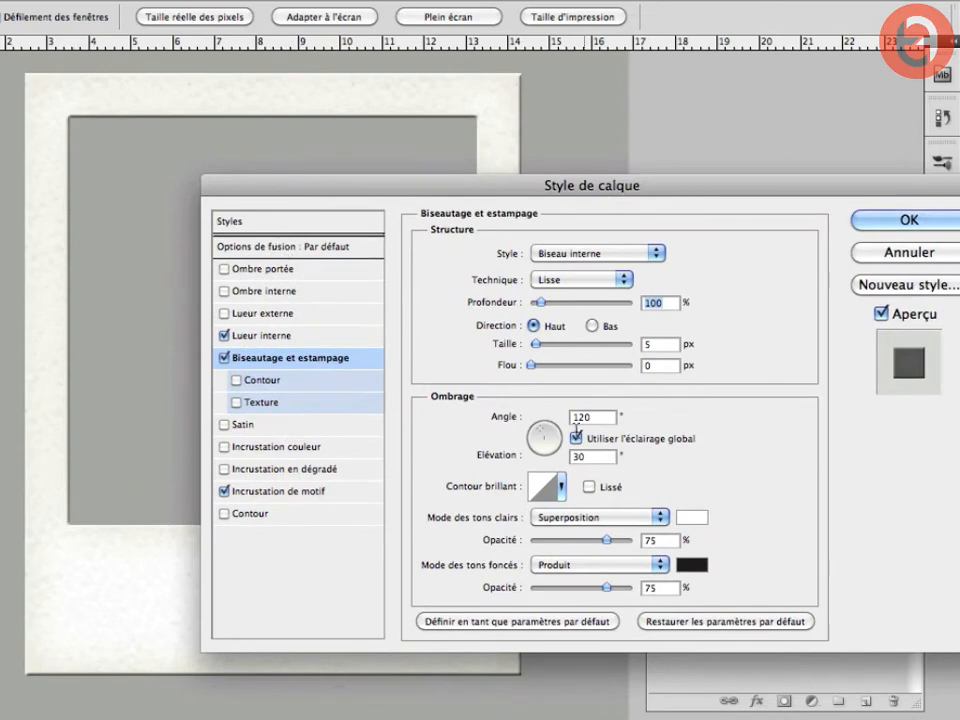
drag(540, 435, 545, 436)
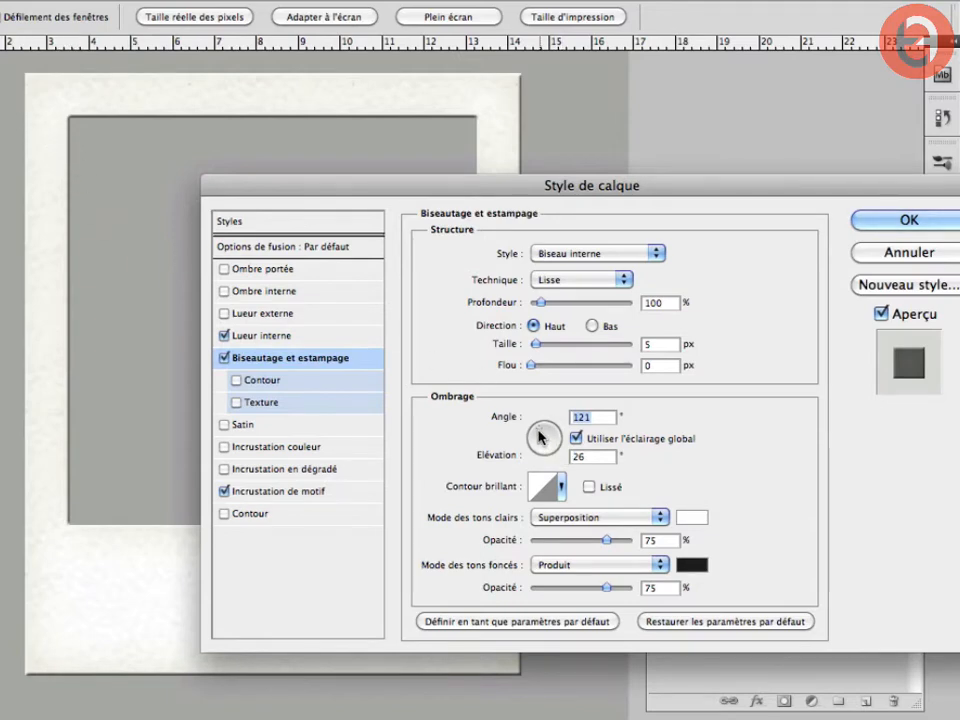
drag(538, 435, 536, 419)
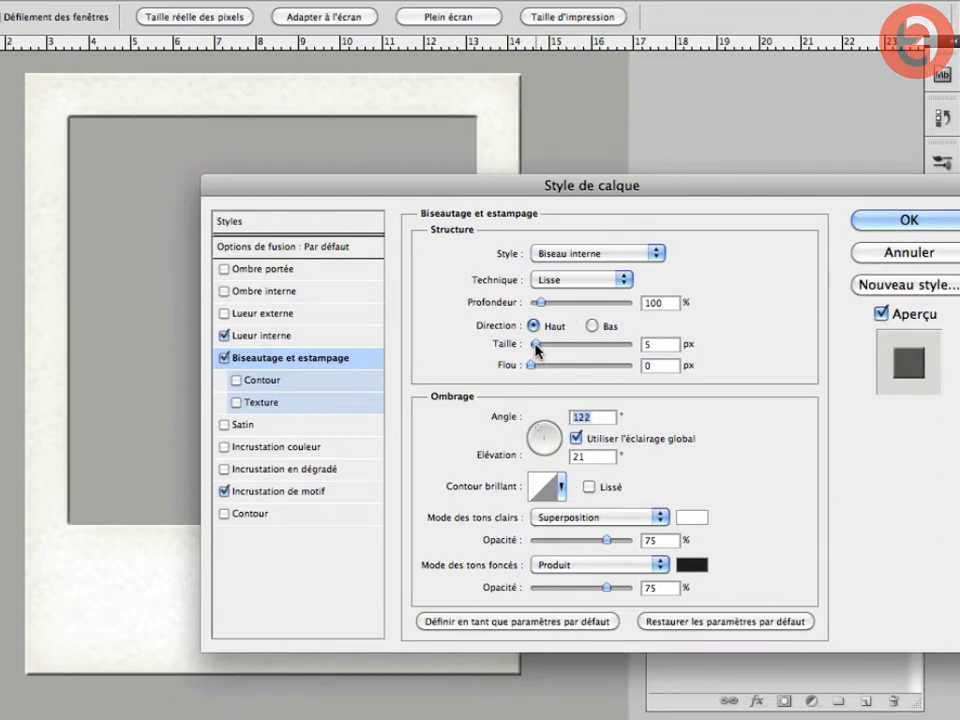
Try a bevel size of 2 px and settle on 4 px for the frame's edges
drag(536, 347, 532, 317)
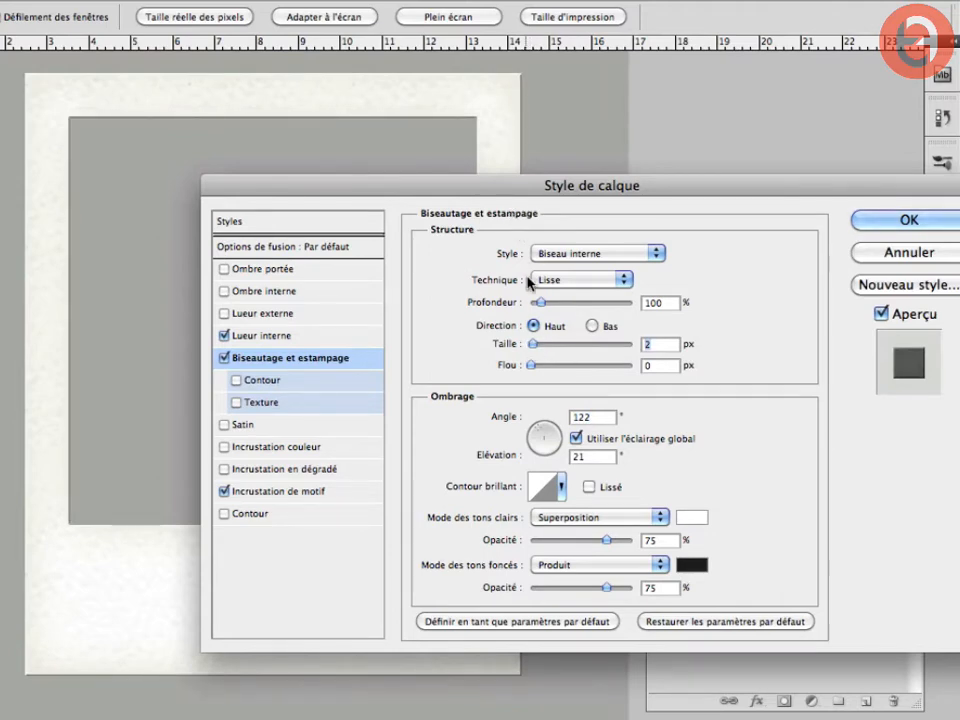
drag(510, 193, 420, 162)
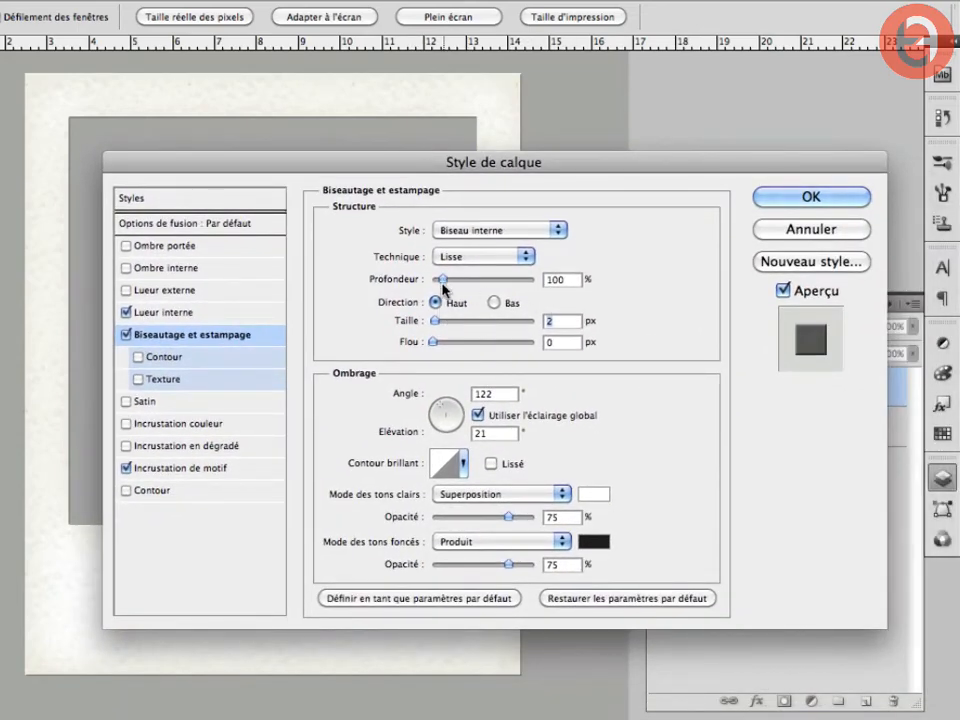
mouse_move(441, 321)
mouse_down()
mouse_move(443, 335)
mouse_move(438, 326)
mouse_up()
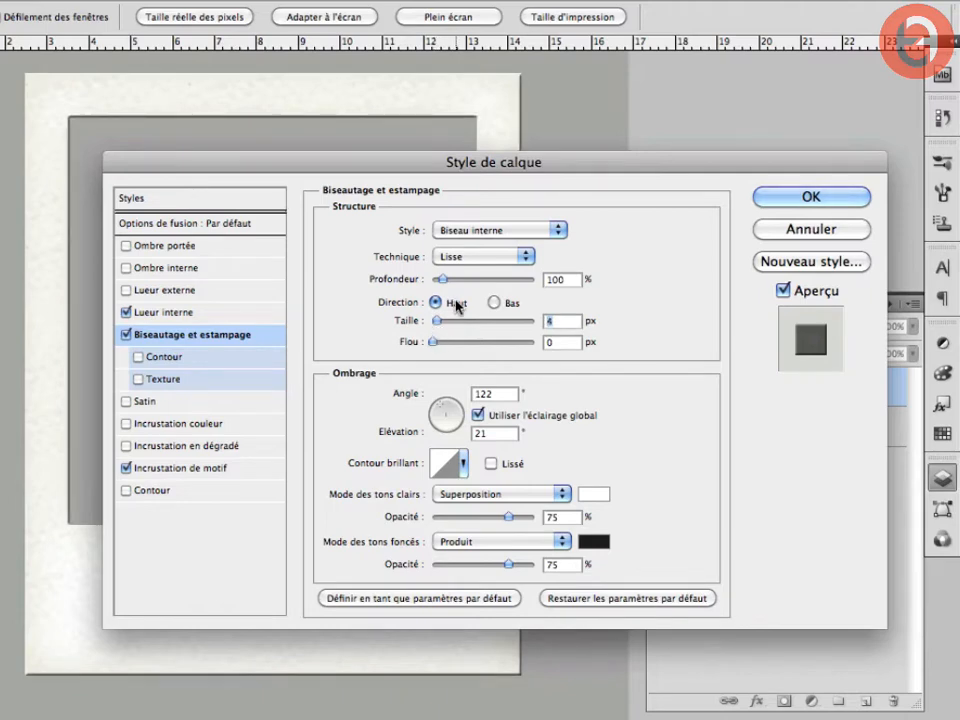
Set the frame's bevel size to 3 px and its shadow opacity to 62%, apply the style, and collapse the cadre layer's effects list
text(3)
drag(480, 167, 501, 193)
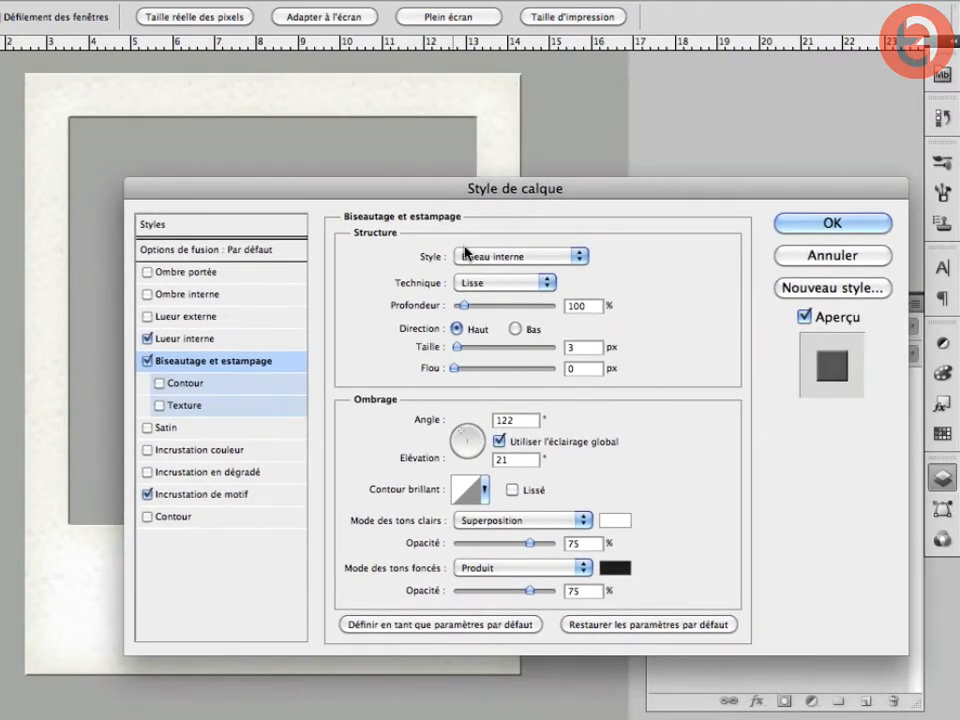
drag(529, 592, 517, 595)
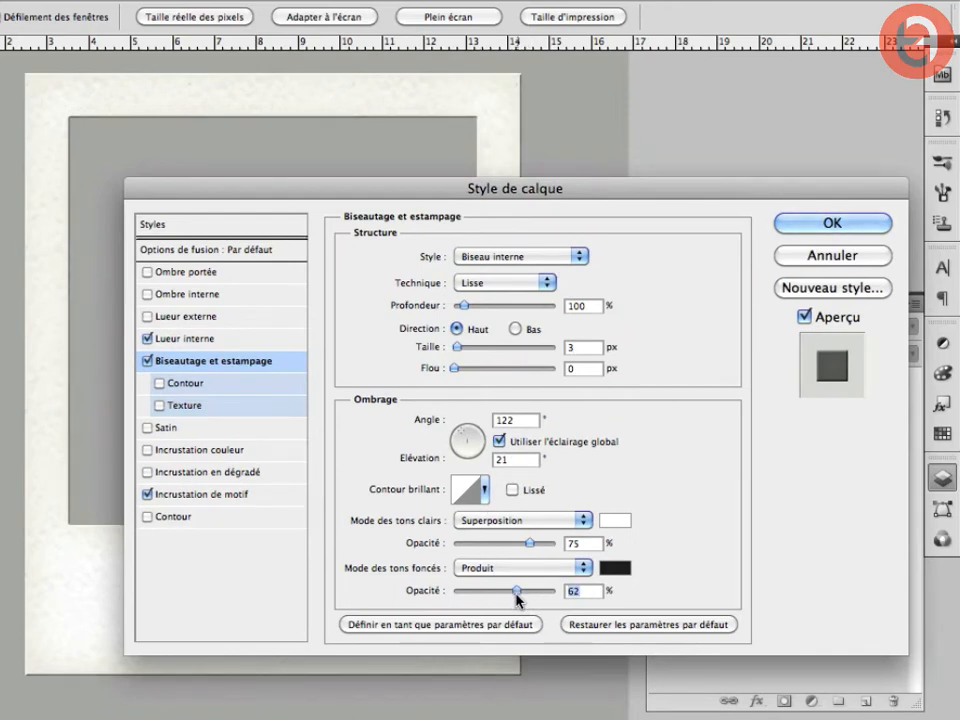
click(830, 223)
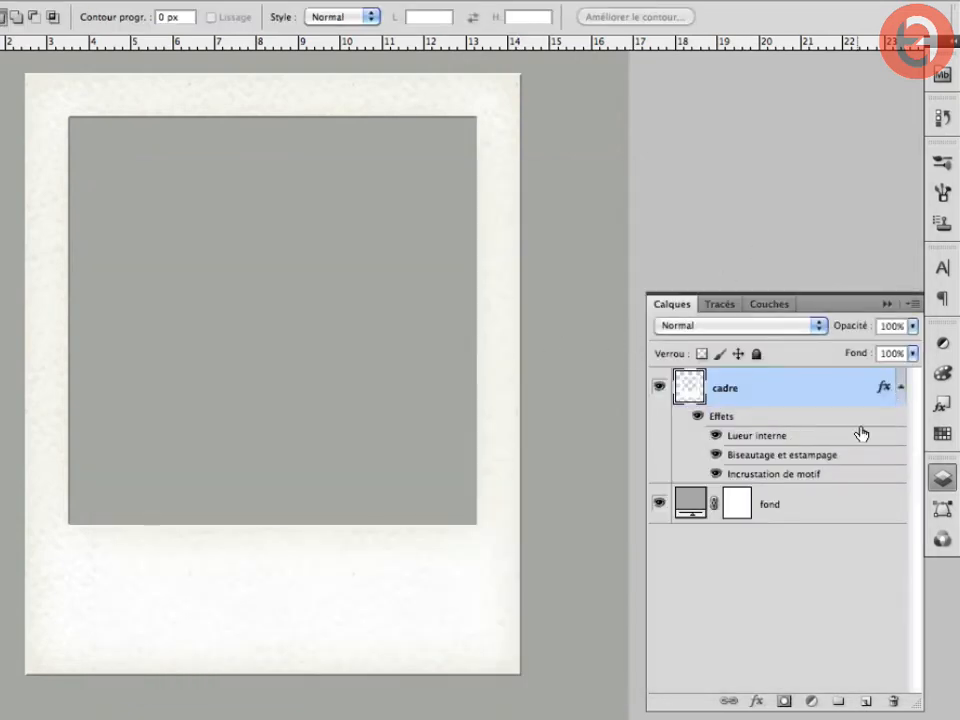
click(900, 387)
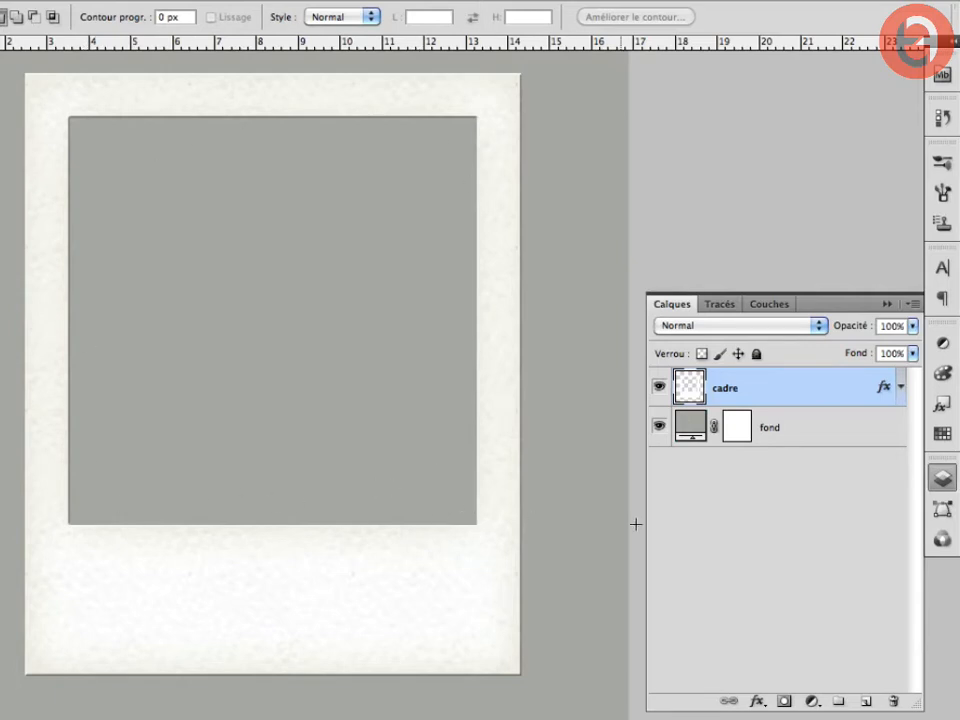
Create a new layer above cadre and name it vignettage
click(866, 700)
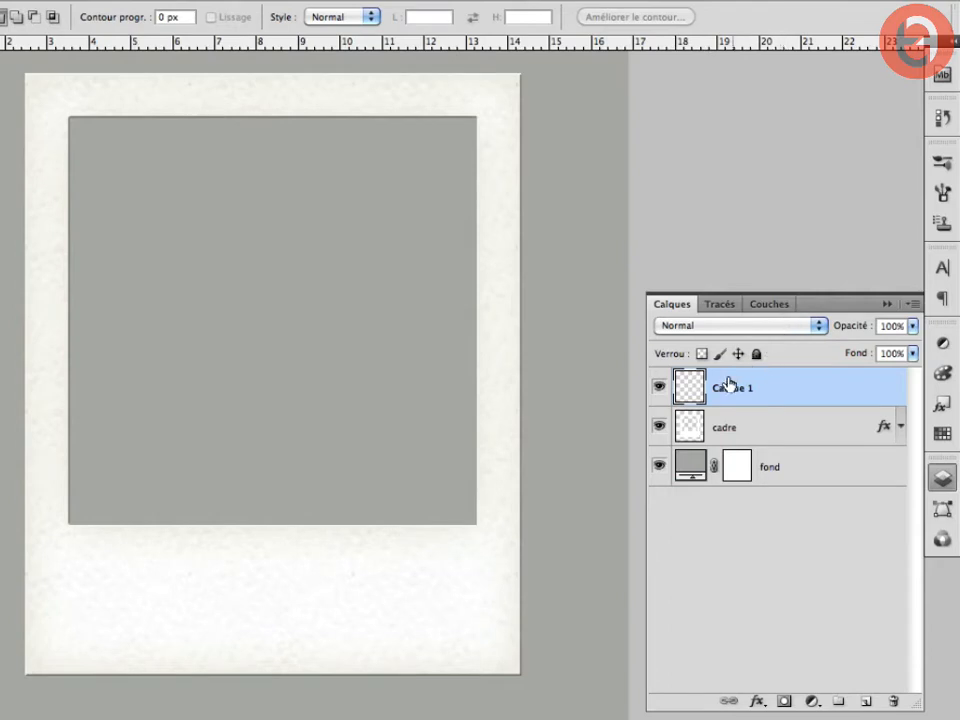
double_click(730, 392)
text(vignettage)
key(Return)
Load the Alpha 1 channel as a selection, fill it with grey on the vignettage layer, and deselect
click(770, 304)
super+click(687, 488)
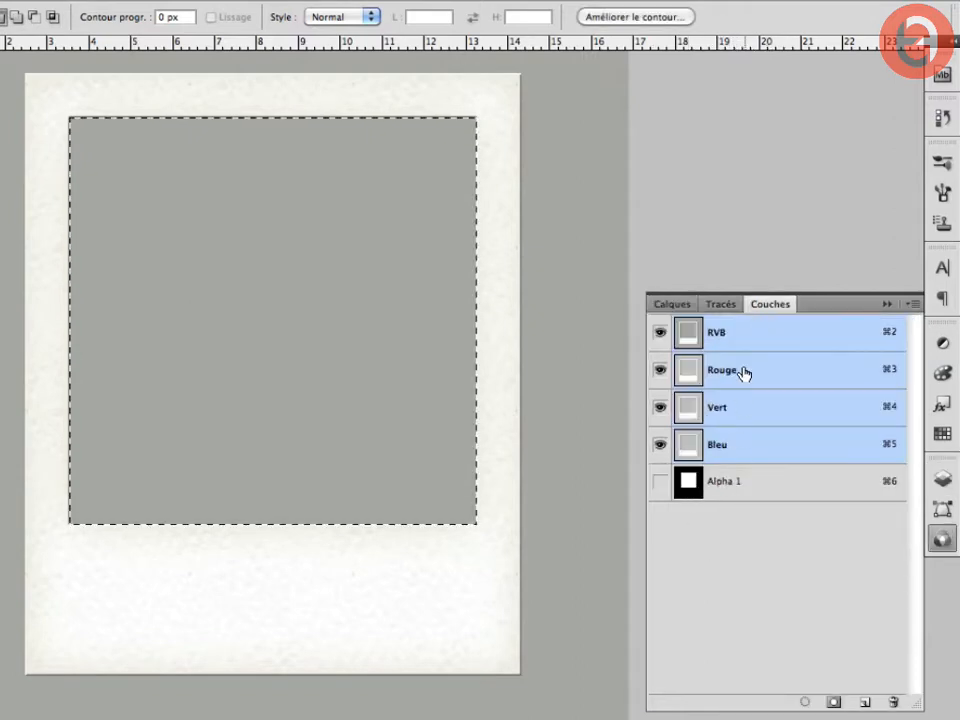
click(672, 304)
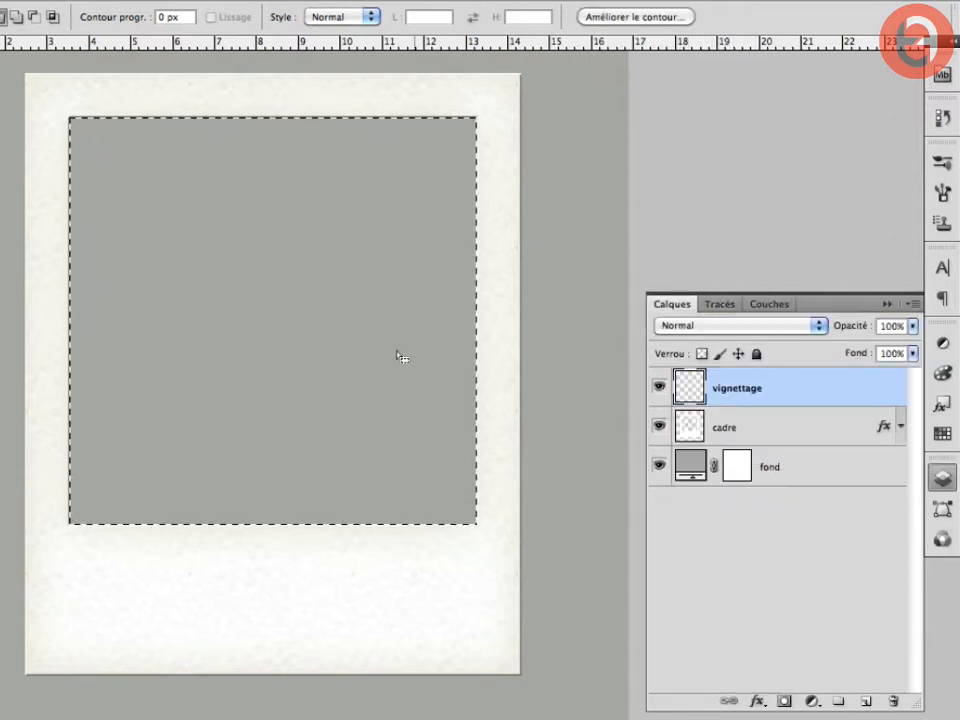
key(shift+F5)
key(Return)
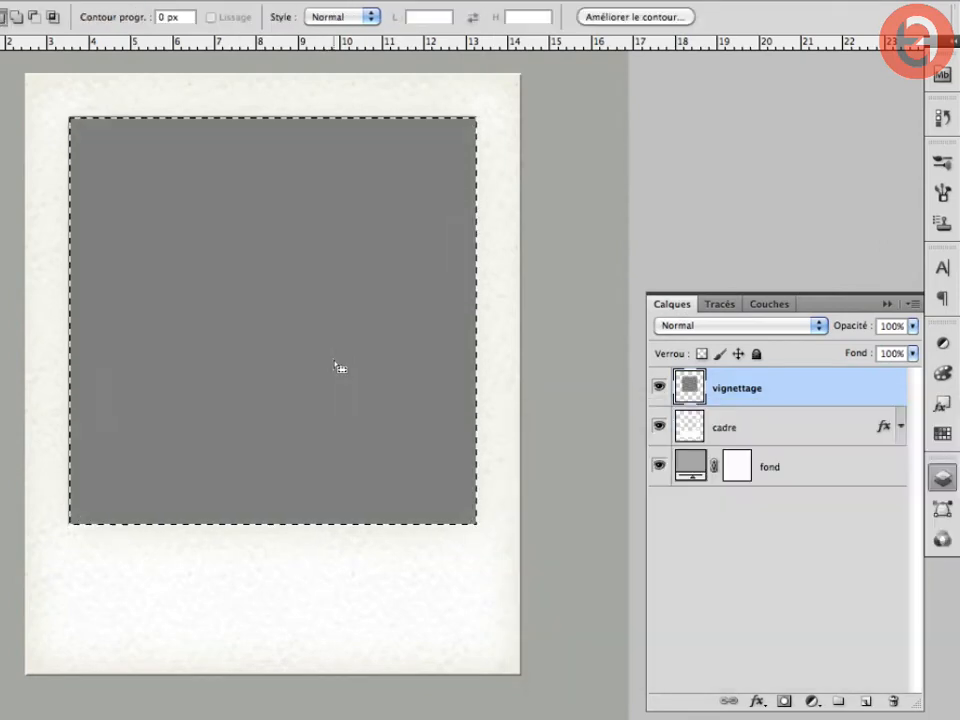
key(super+d)
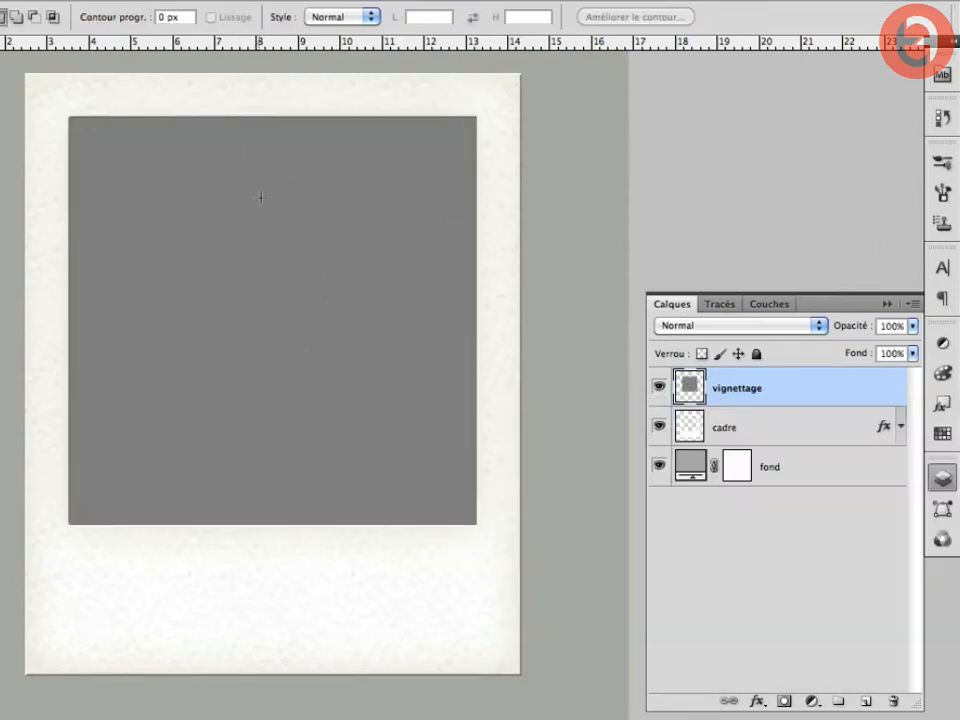
Set the vignettage layer's fill opacity to 0% and enable Ombre interne on it
double_click(790, 390)
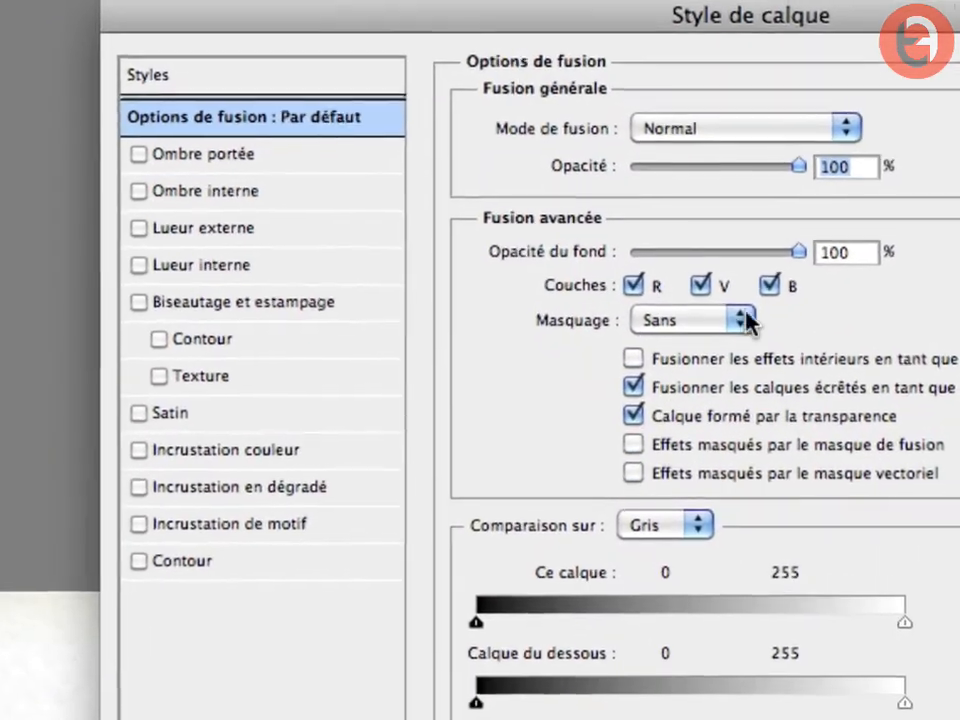
drag(649, 295, 128, 409)
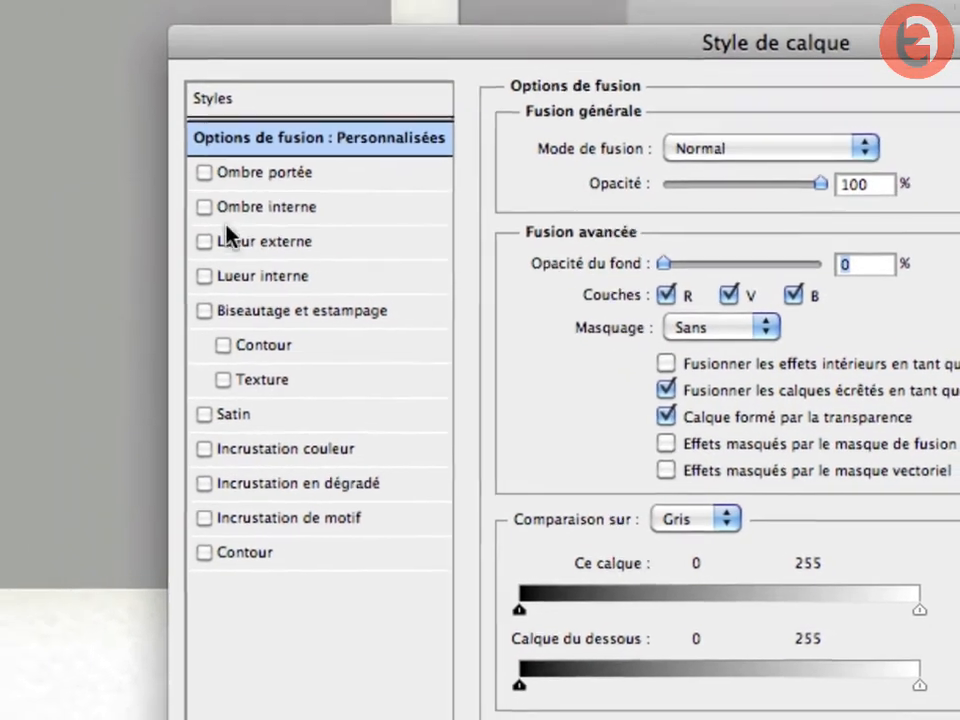
click(133, 173)
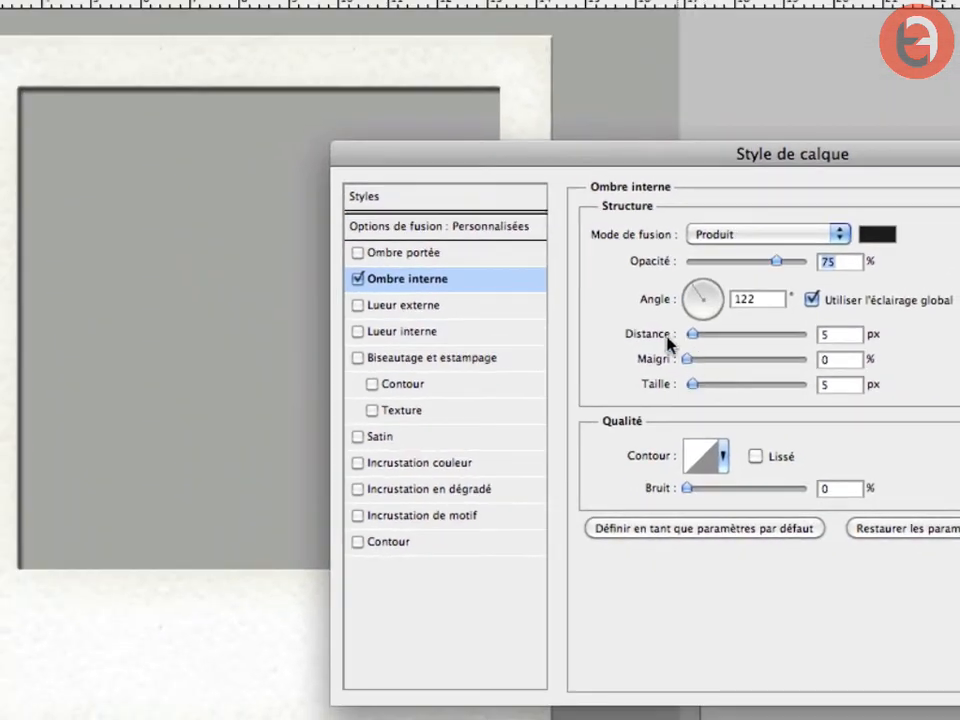
Set the vignettage inner shadow to a distance of 0 px, a size of 161 px and an opacity of 100%
drag(679, 320, 658, 326)
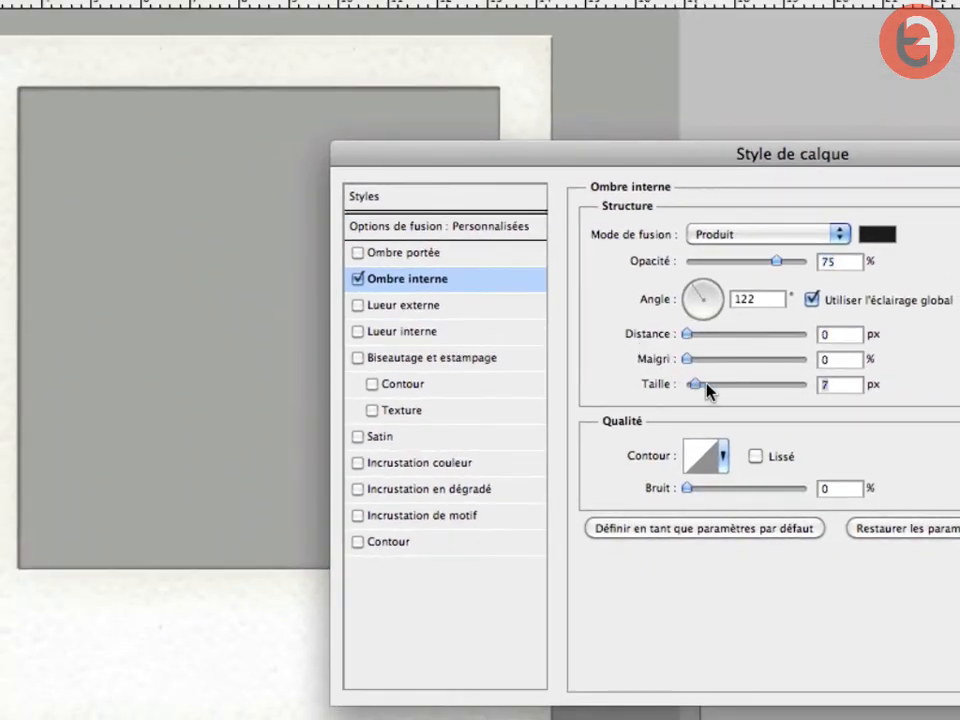
drag(706, 384, 766, 384)
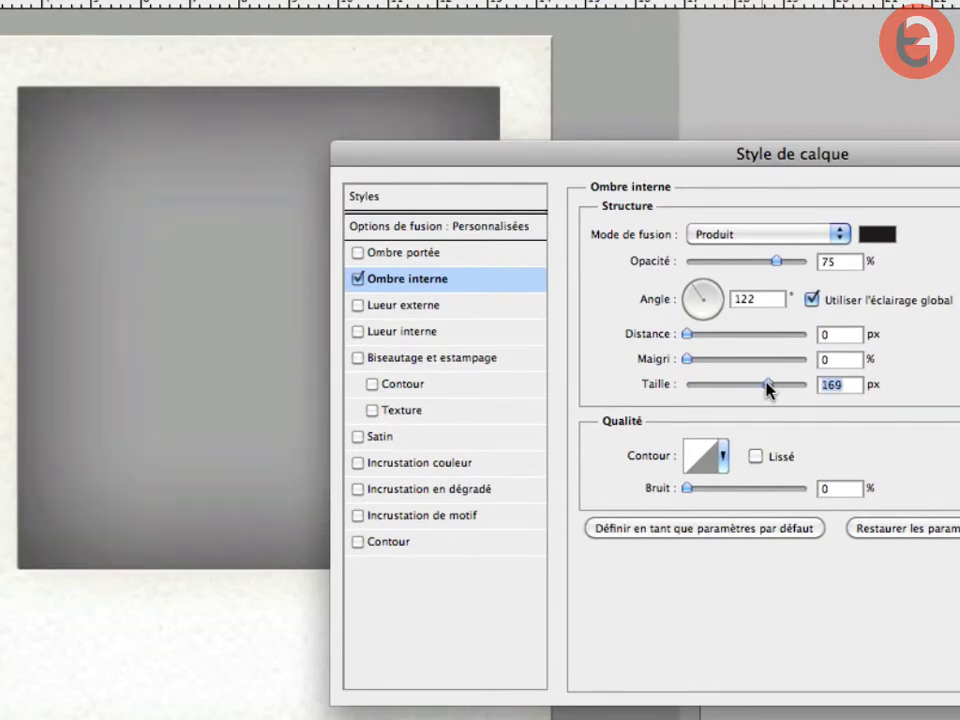
drag(645, 157, 629, 177)
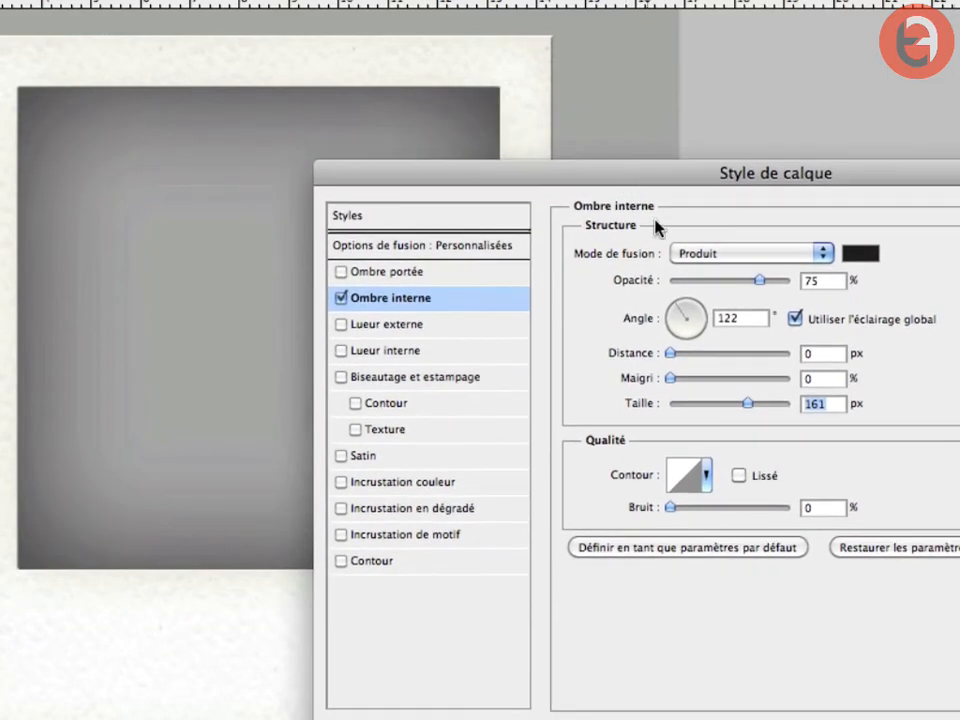
drag(760, 282, 787, 292)
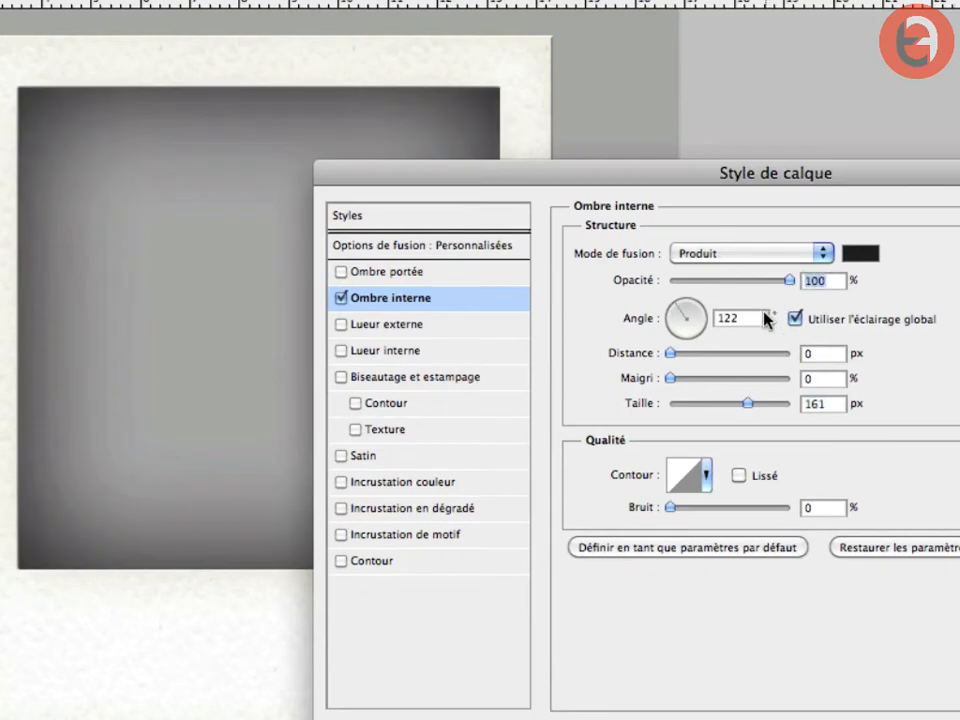
Refine the inner shadow with a Maigri value of 11% and a size of 95 px, and apply the style
drag(670, 379, 674, 380)
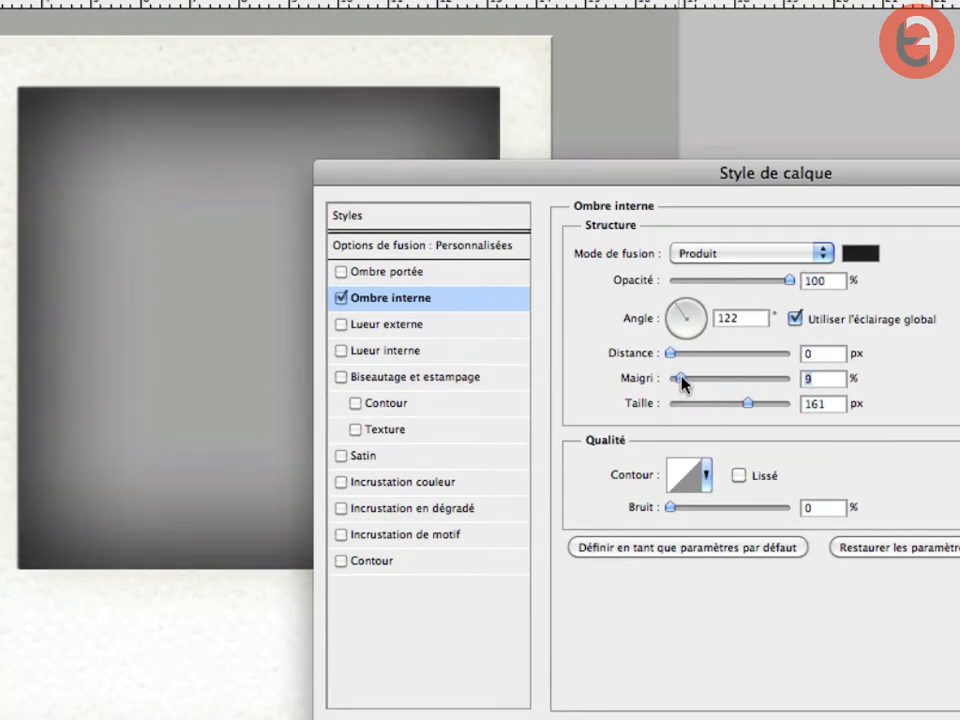
drag(675, 380, 683, 383)
drag(742, 404, 723, 404)
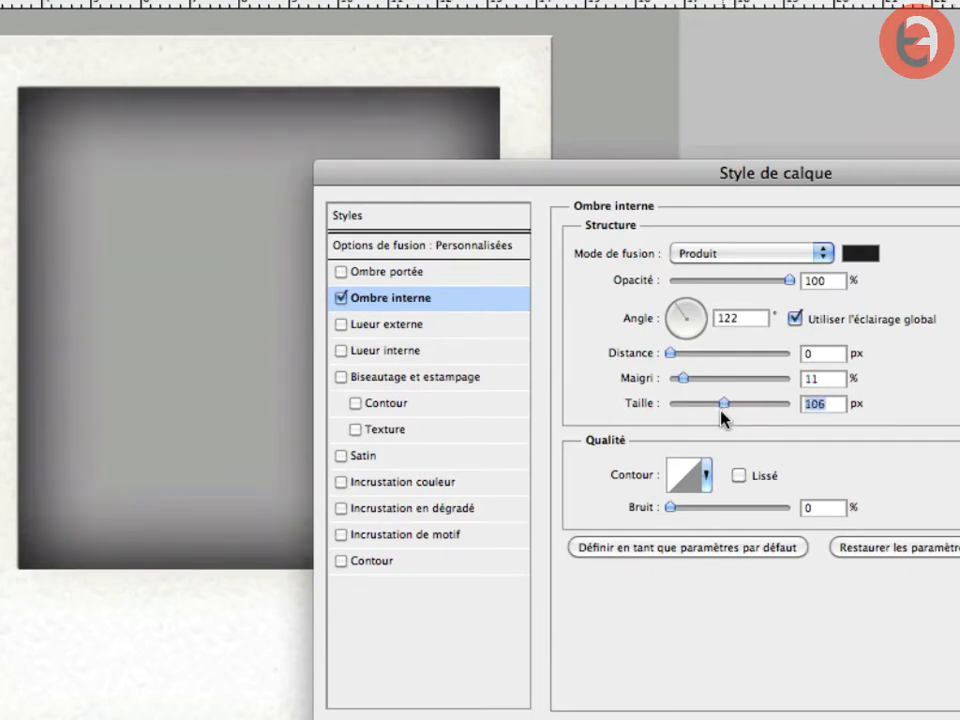
drag(418, 192, 382, 218)
drag(699, 446, 698, 451)
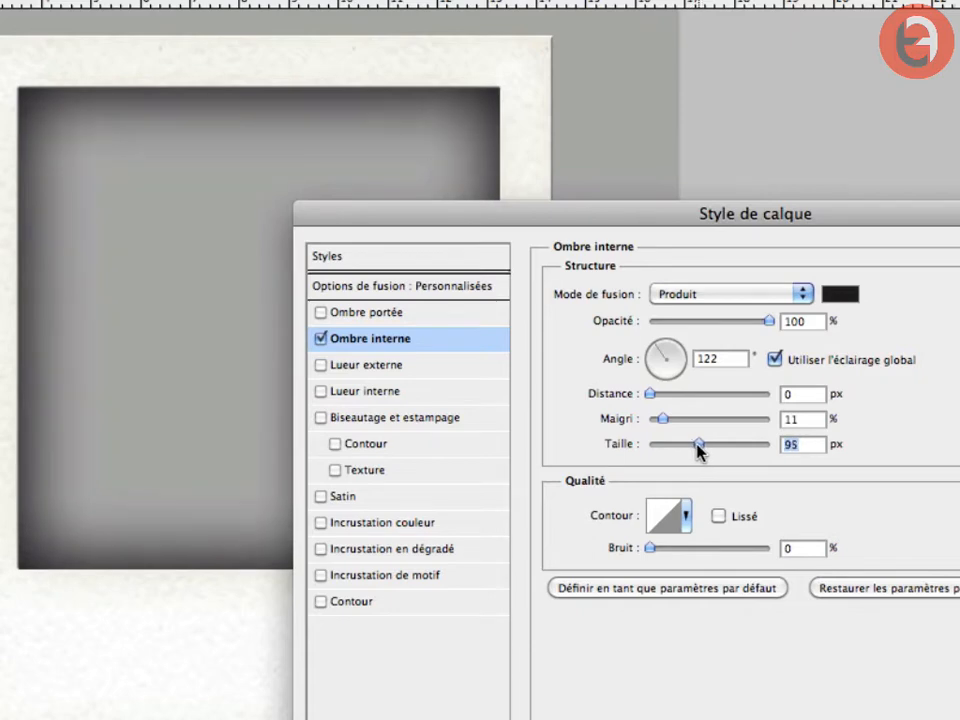
drag(866, 218, 579, 171)
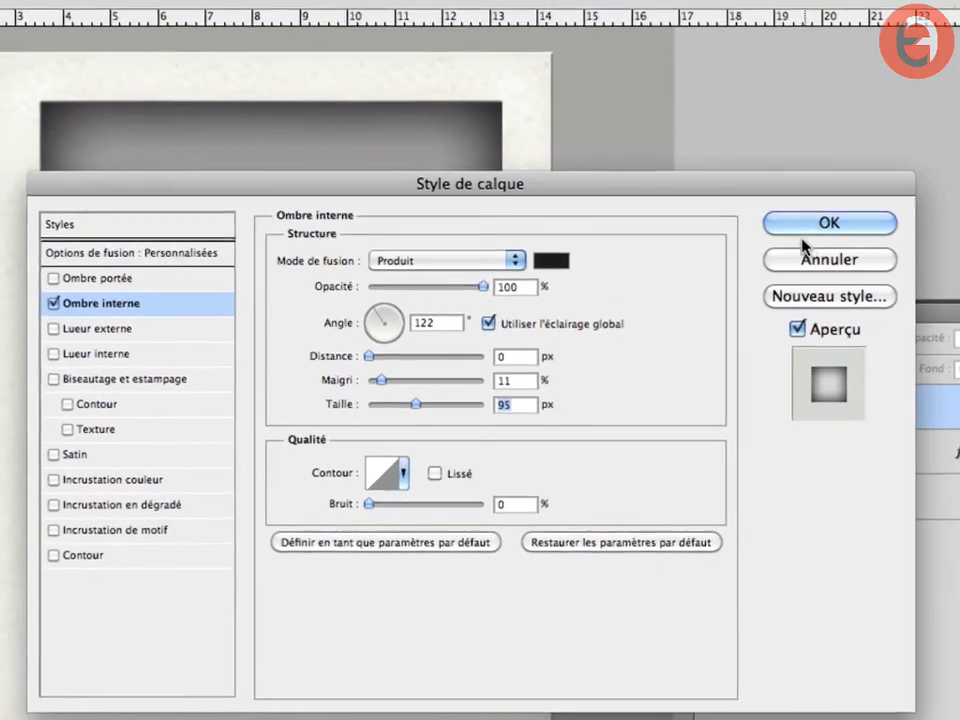
click(820, 220)
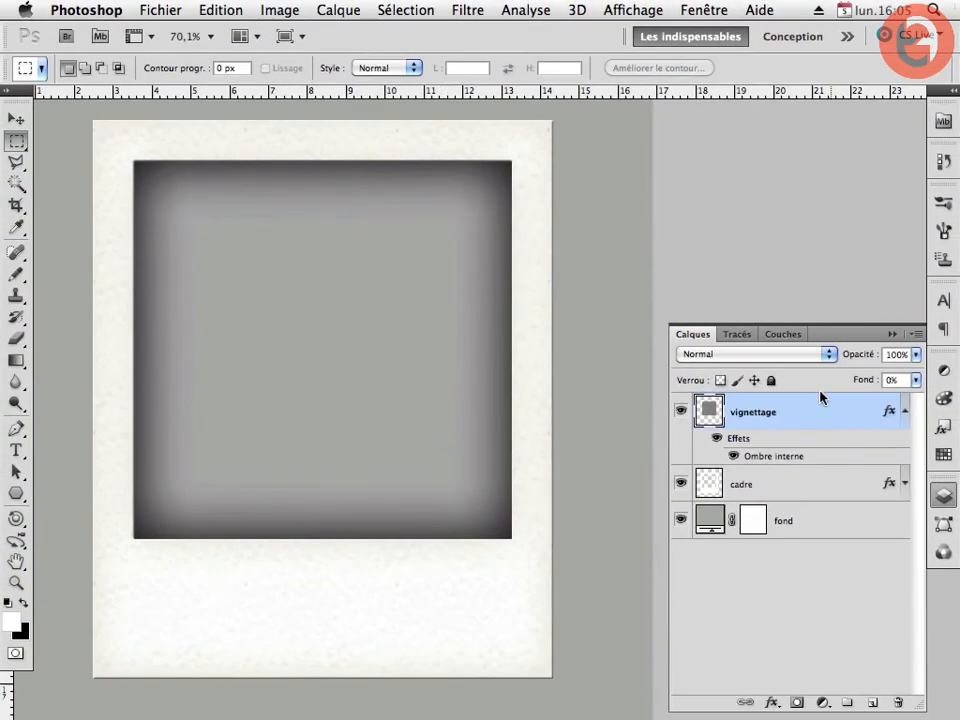
Add a new layer above vignettage and load the Alpha 1 channel as a selection of the square opening
click(871, 702)
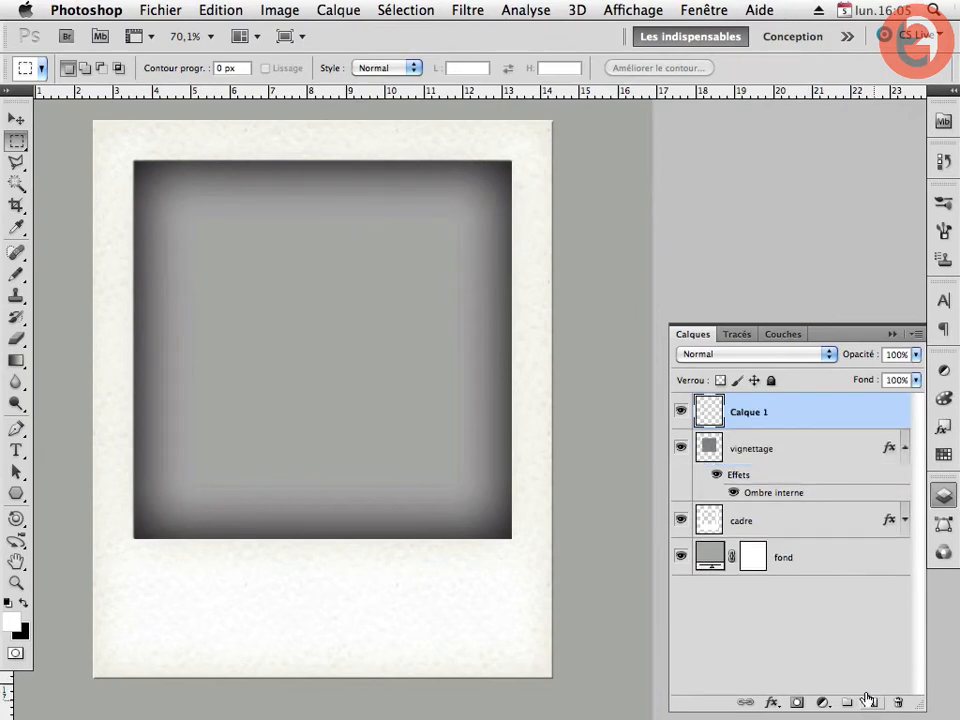
click(779, 335)
super+click(708, 497)
click(693, 334)
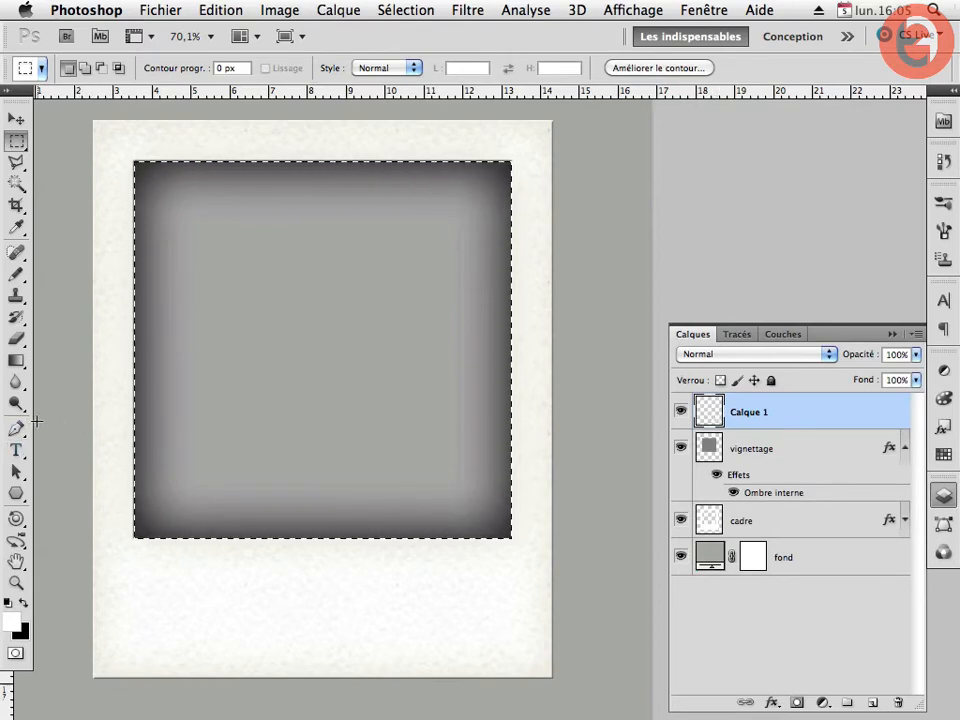
Draw a gently curved Pen path diagonally from the opening's upper-left corner to its lower-right corner, adjusting both curve handles
click(16, 428)
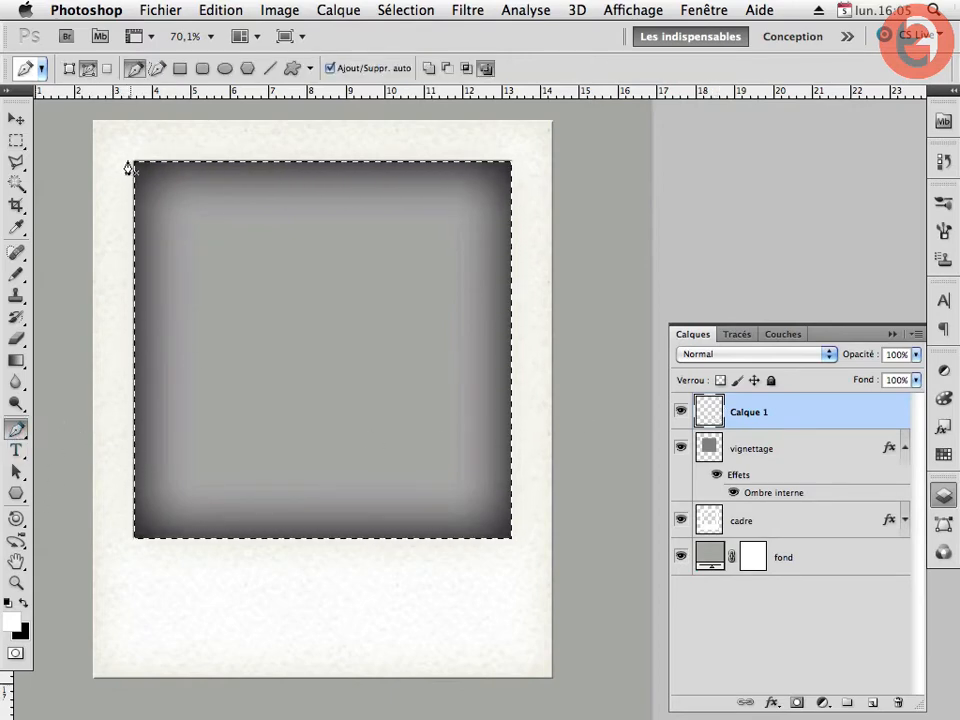
drag(121, 153, 148, 168)
drag(508, 538, 591, 634)
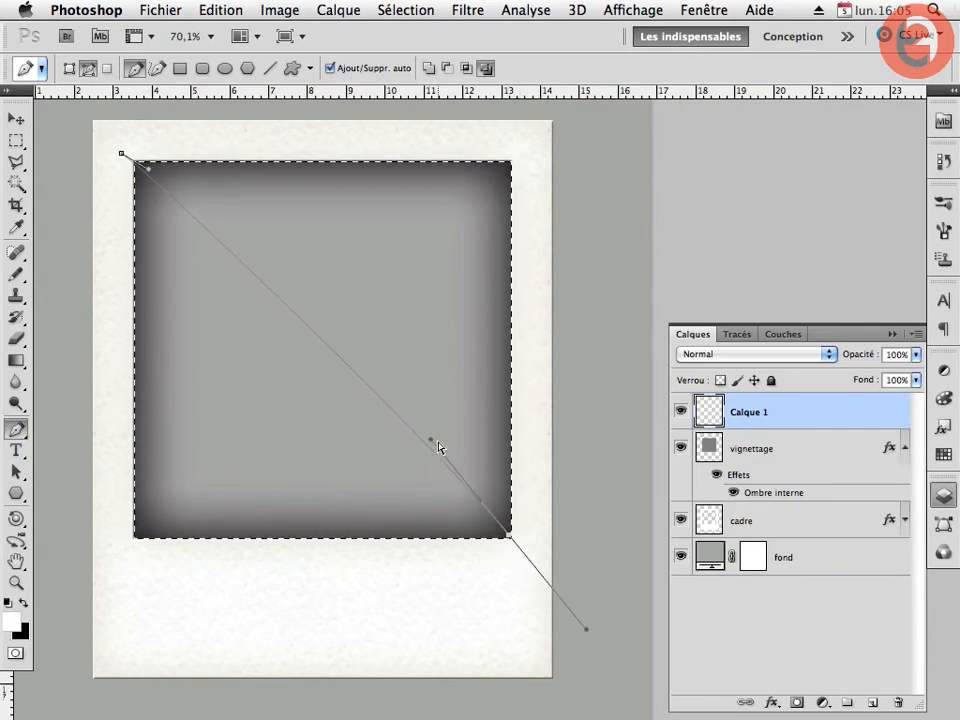
drag(435, 444, 394, 330)
drag(148, 168, 276, 256)
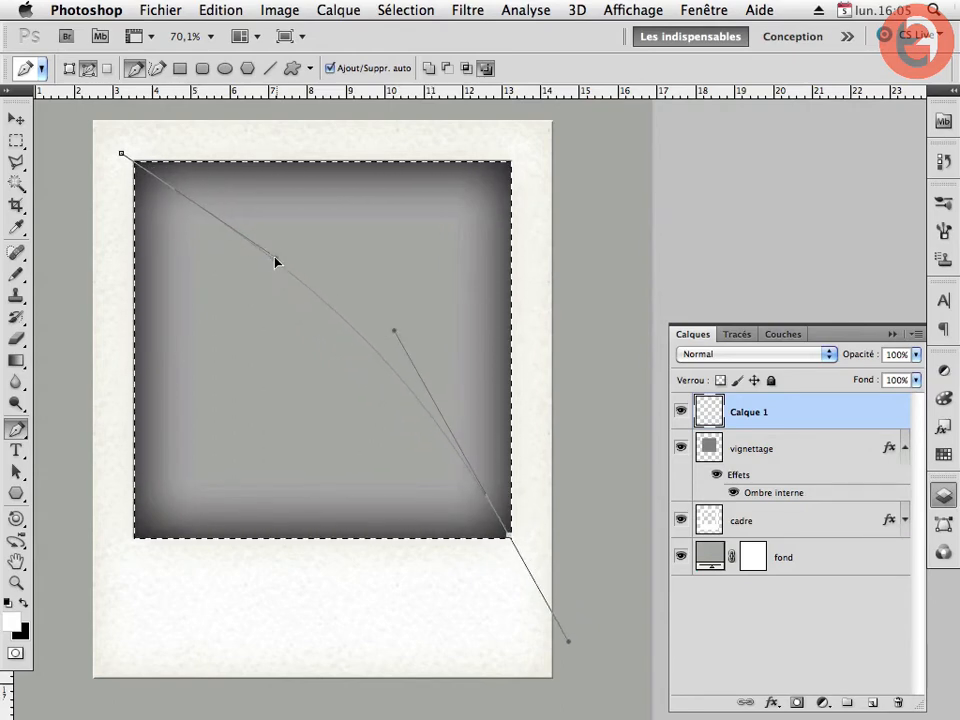
drag(394, 330, 403, 369)
drag(279, 258, 278, 250)
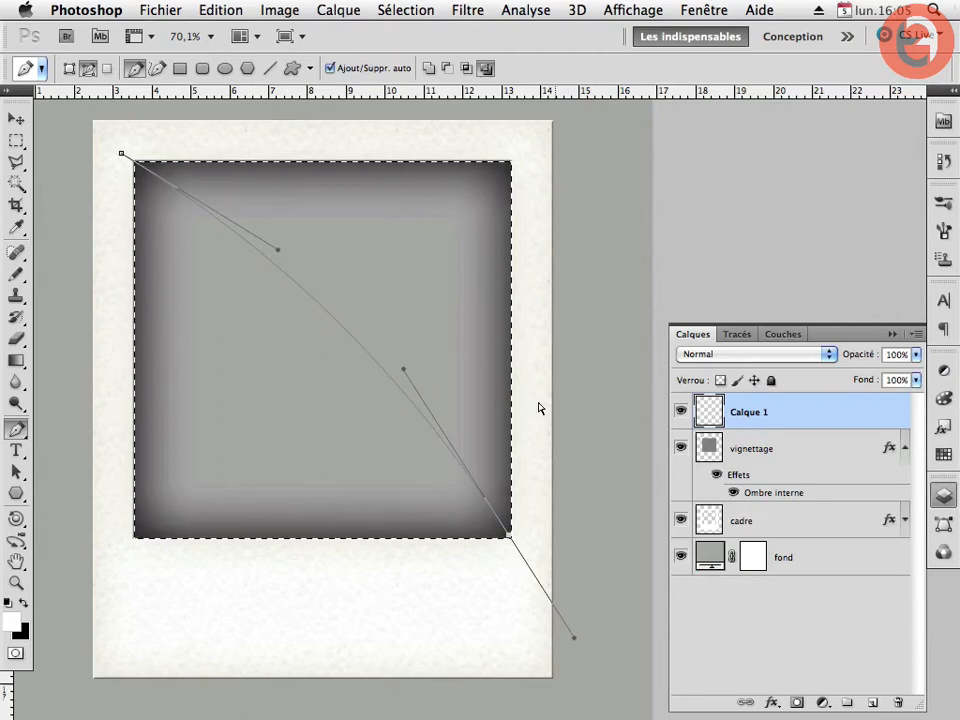
Close the path with points below and left of the opening so it encloses the opening's lower-left half
click(502, 651)
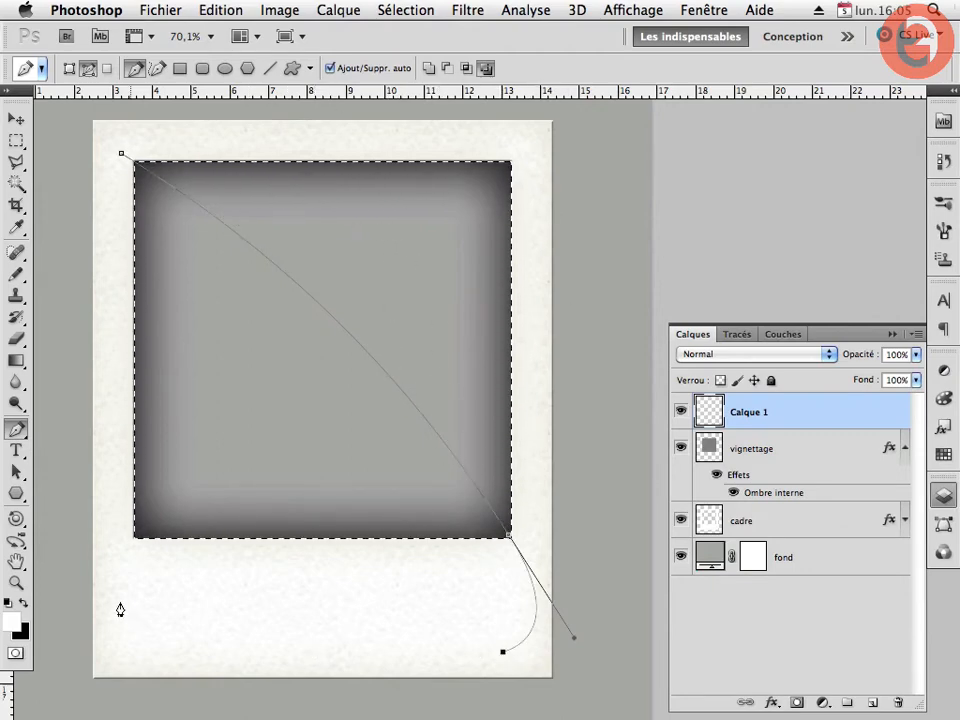
click(81, 592)
click(62, 205)
click(121, 153)
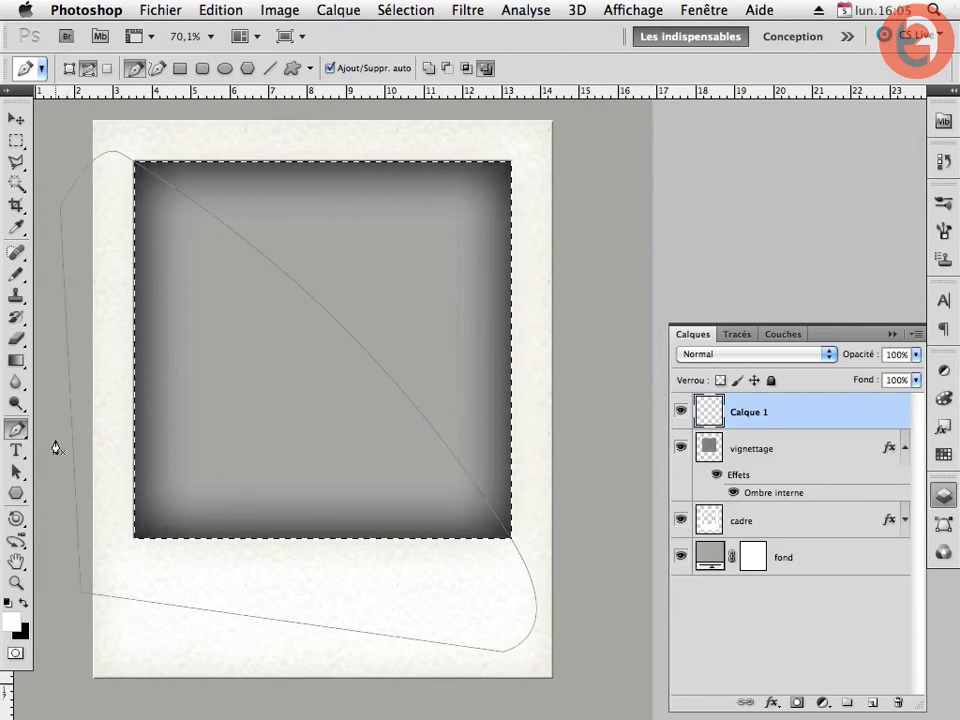
Subtract the closed path from the current selection with a 0-pixel radius and Lissé enabled
right_click(266, 390)
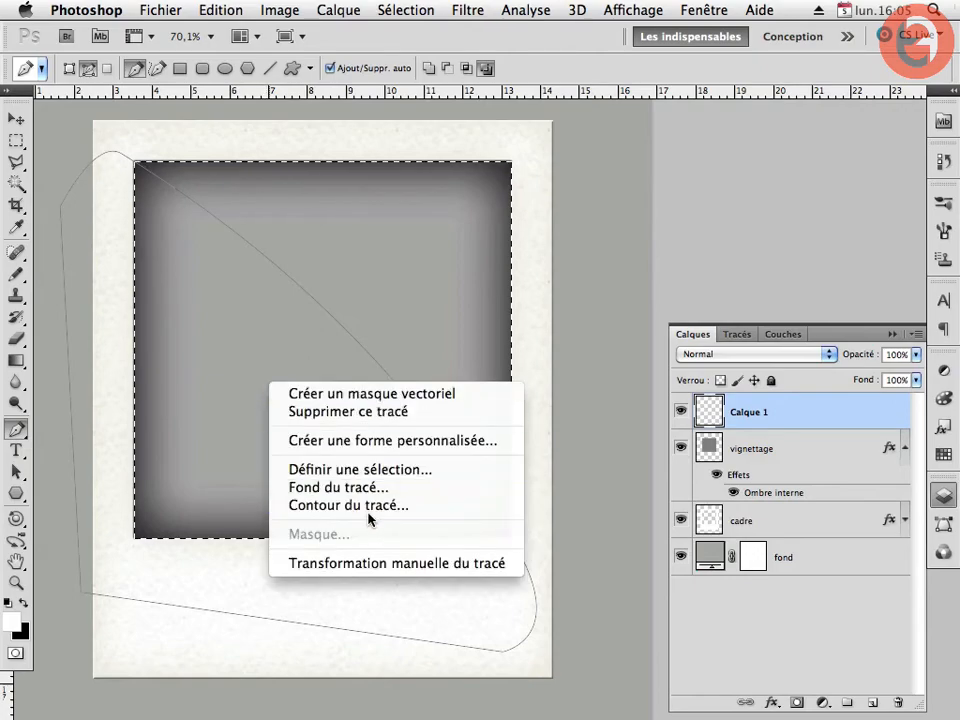
click(290, 470)
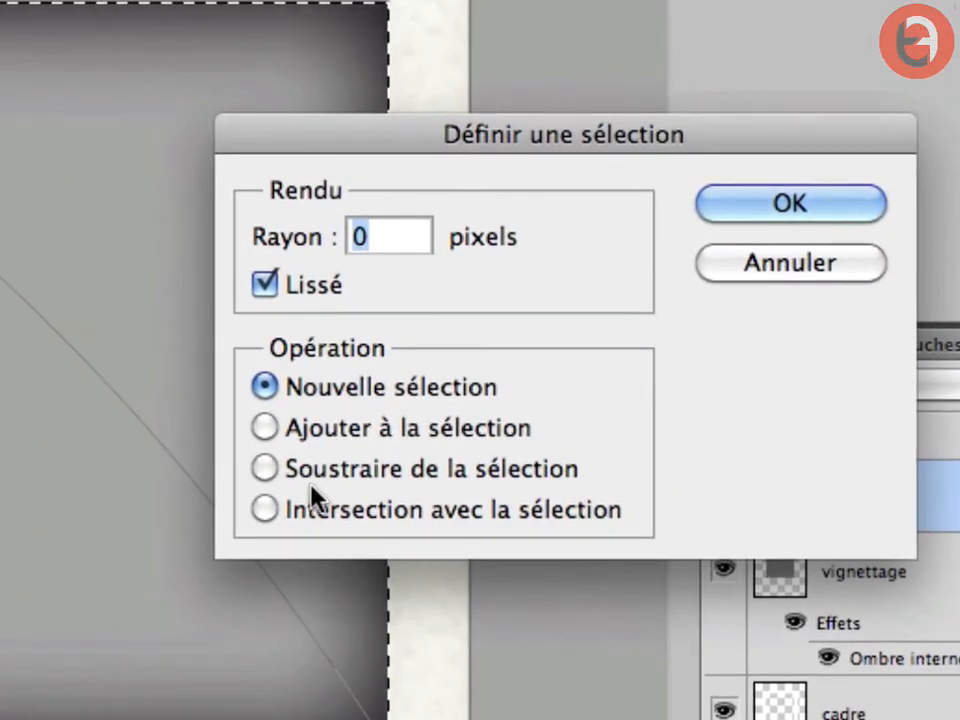
click(265, 468)
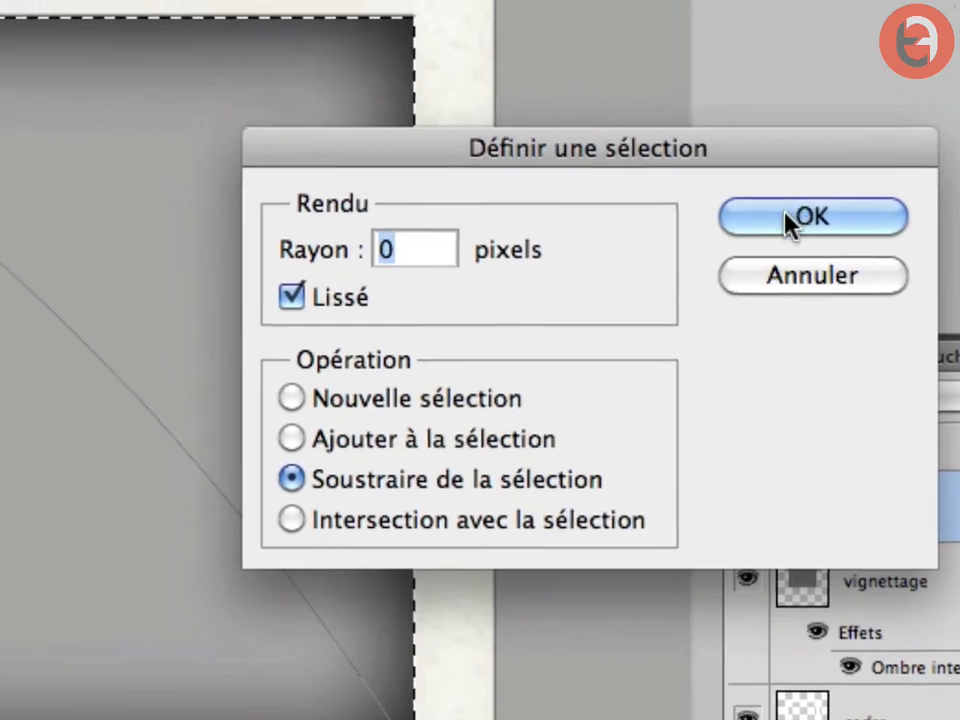
click(790, 203)
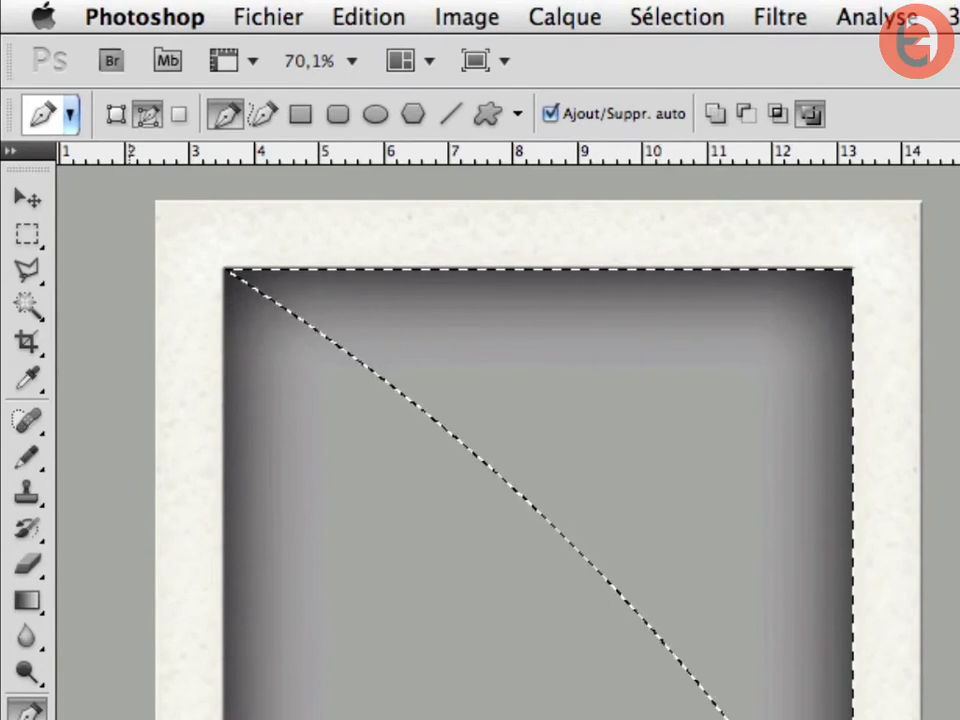
Fill the selection with radial white-to-transparent gradients spreading from the opening's upper-left corner and from the middle of its right edge
click(27, 600)
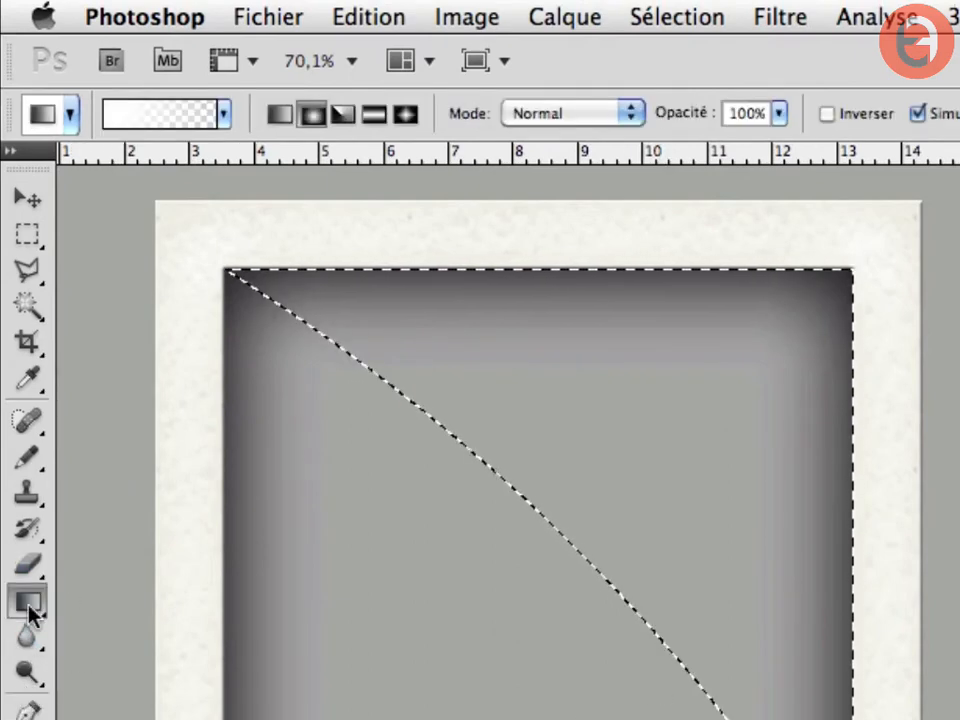
click(223, 114)
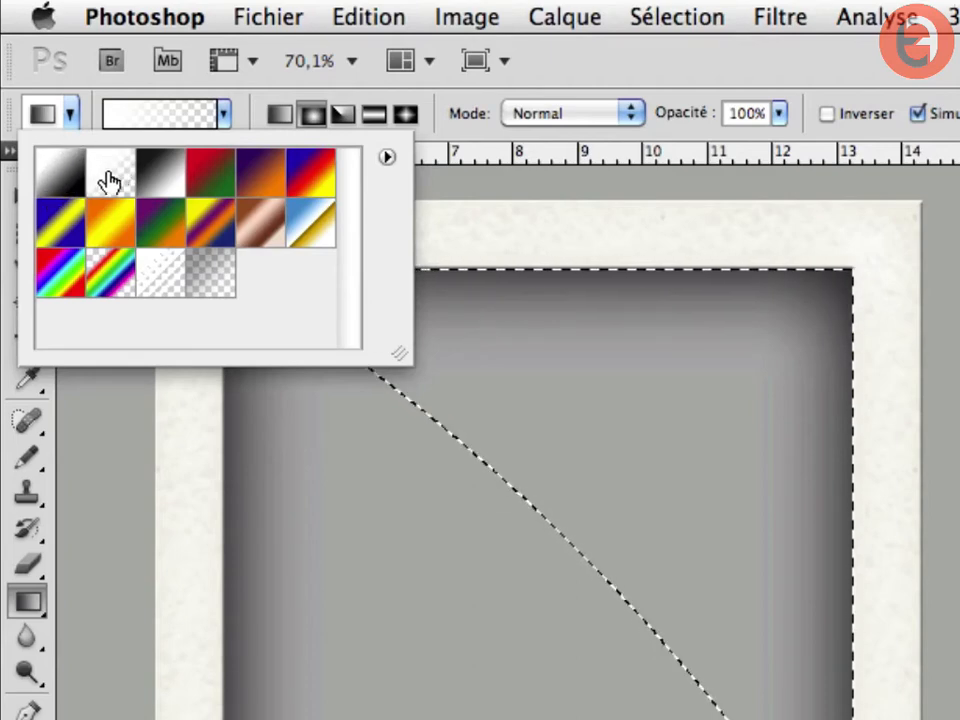
click(108, 177)
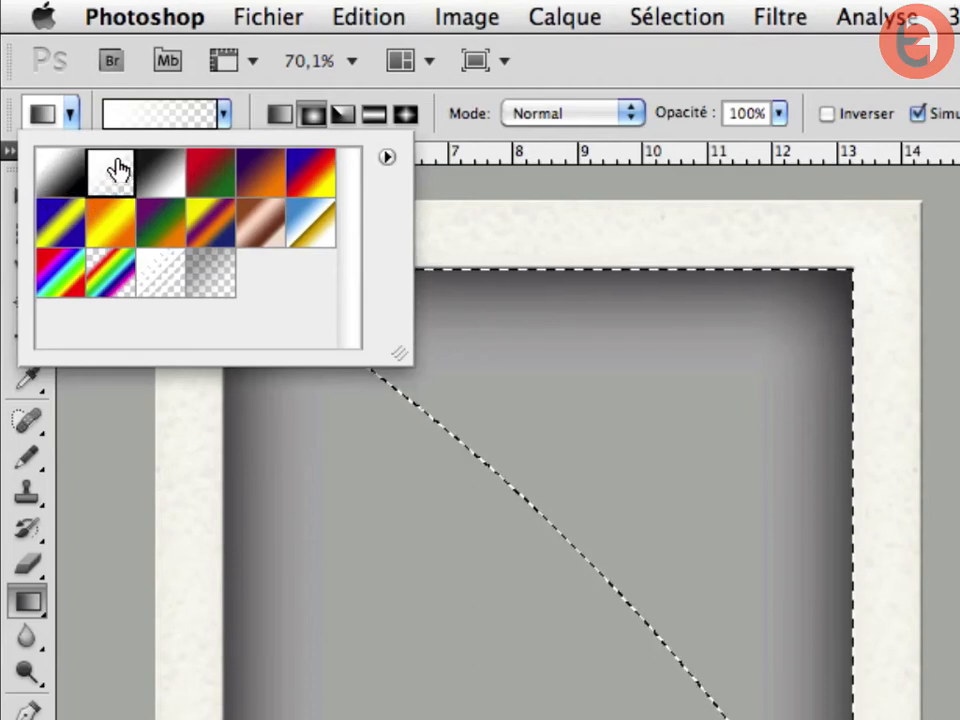
click(222, 114)
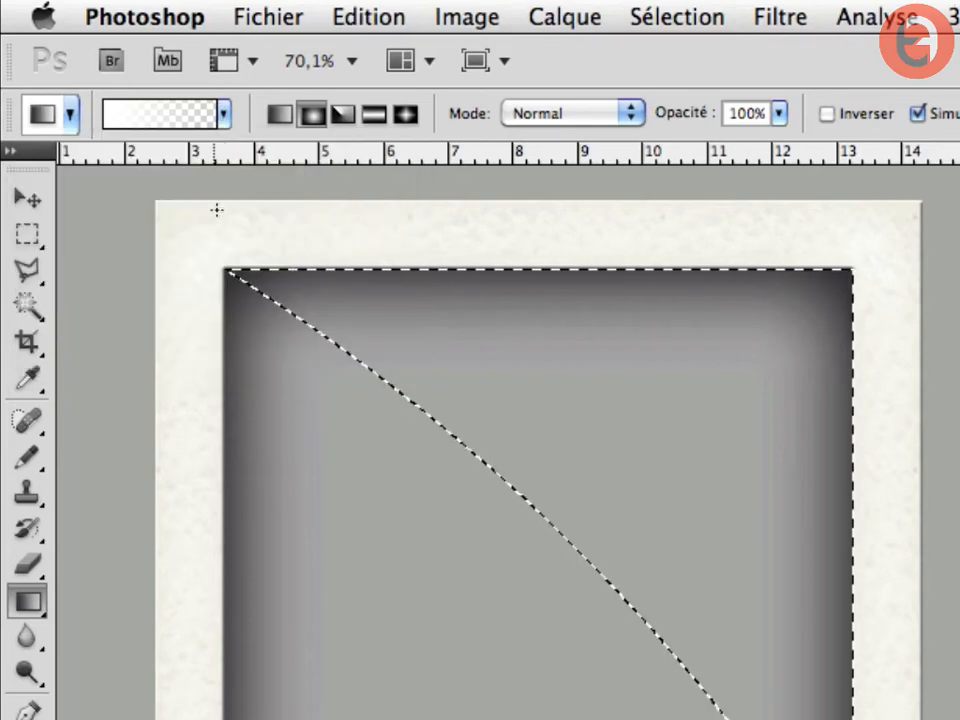
click(313, 116)
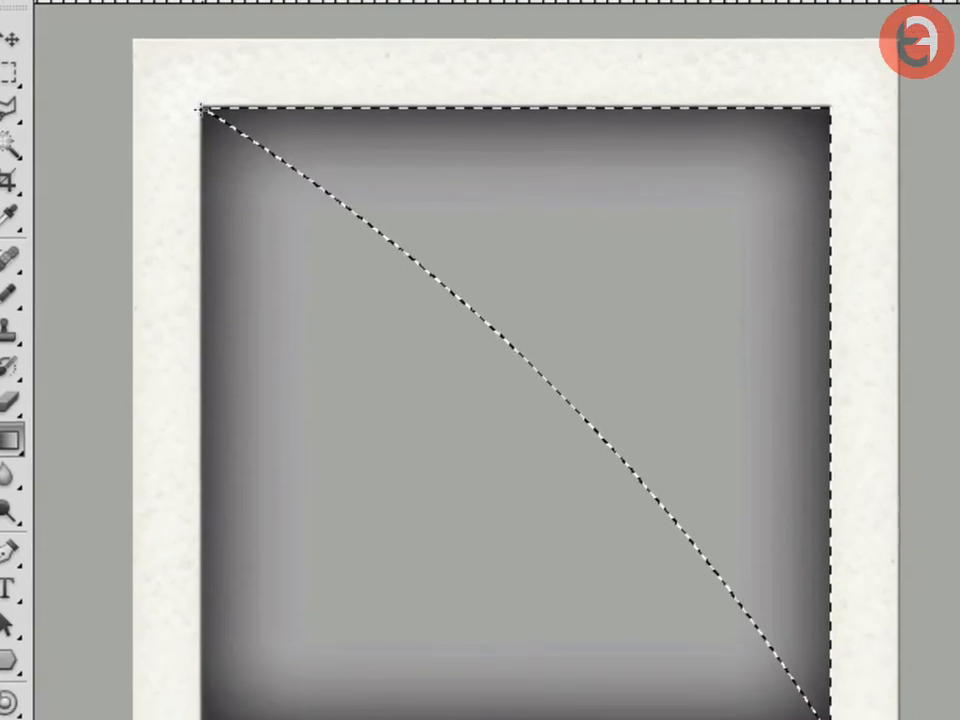
drag(213, 182, 507, 286)
drag(492, 184, 492, 186)
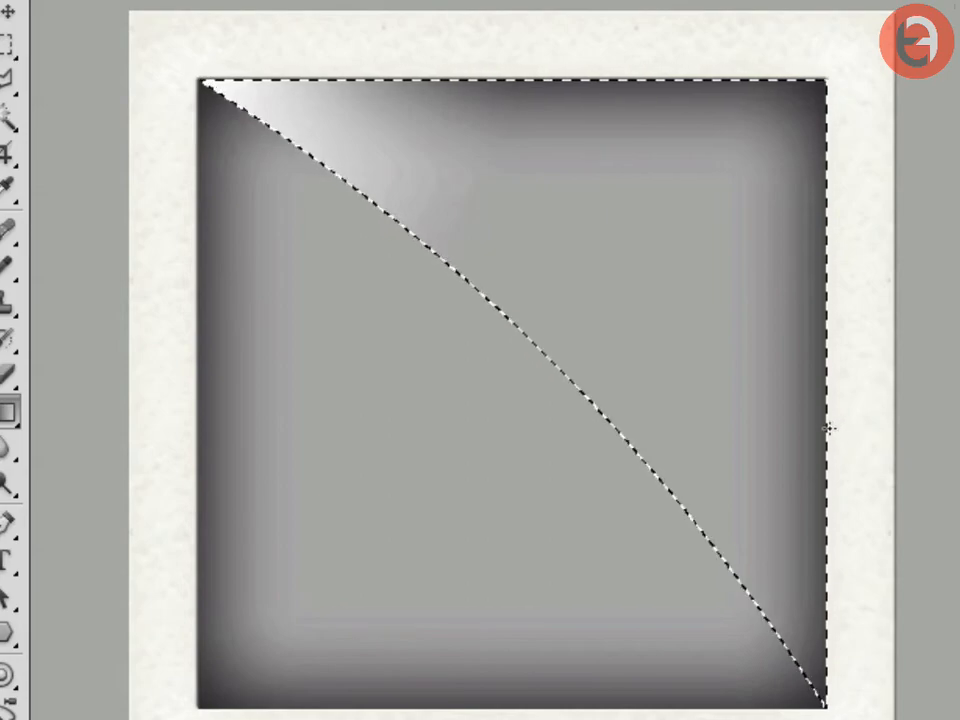
drag(830, 428, 370, 425)
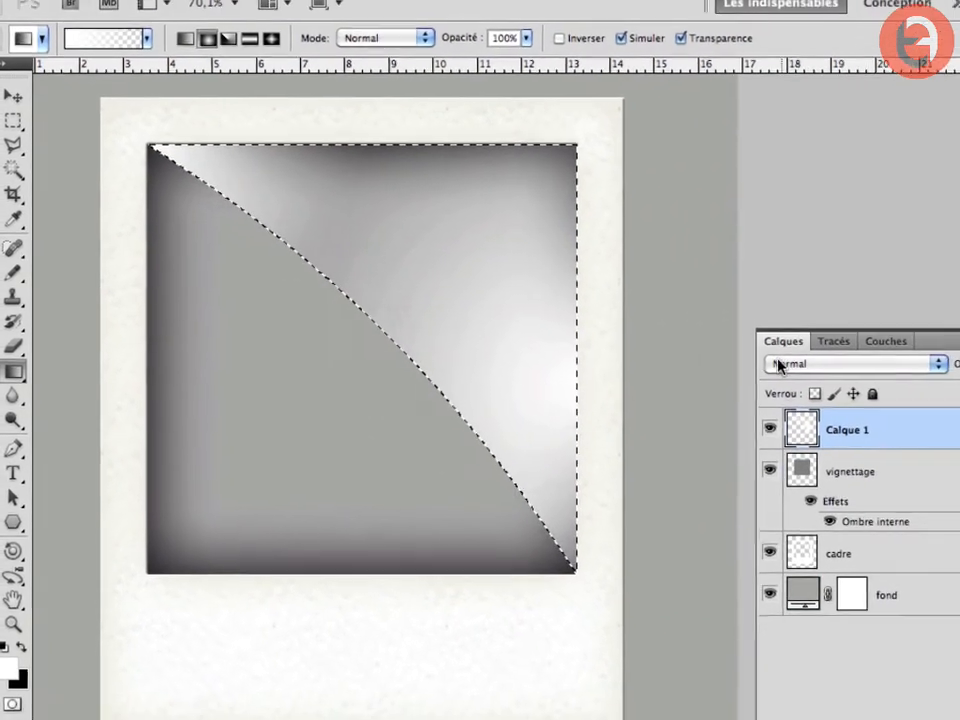
Deselect the reflection area and lower the opacity of Calque 1 to 49%
key(ctrl+d)
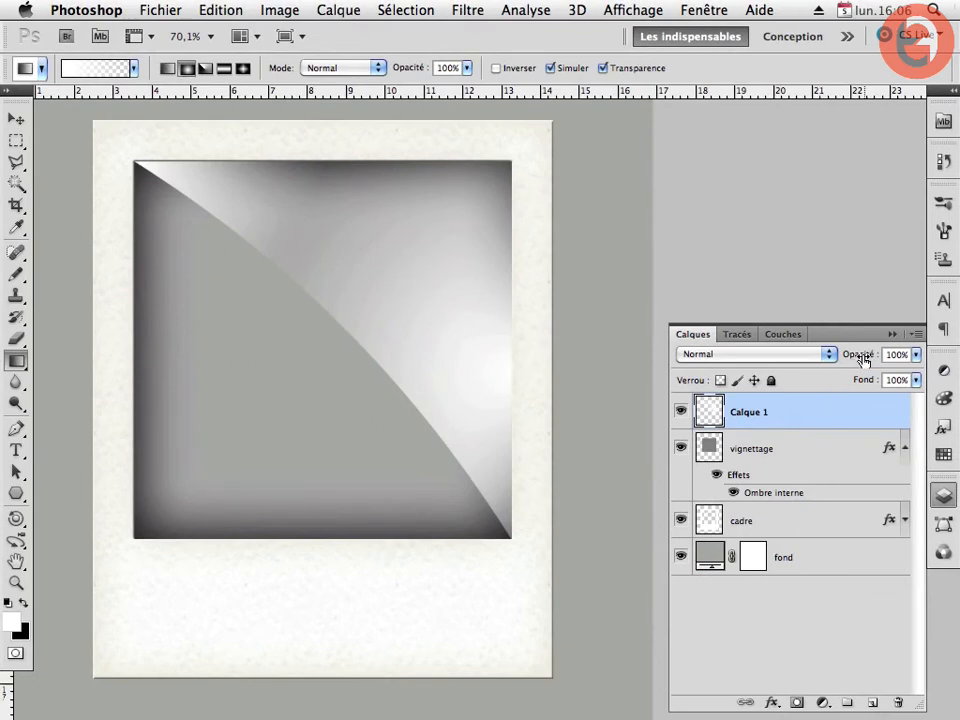
mouse_move(862, 358)
mouse_down()
mouse_move(851, 356)
mouse_move(866, 373)
mouse_up()
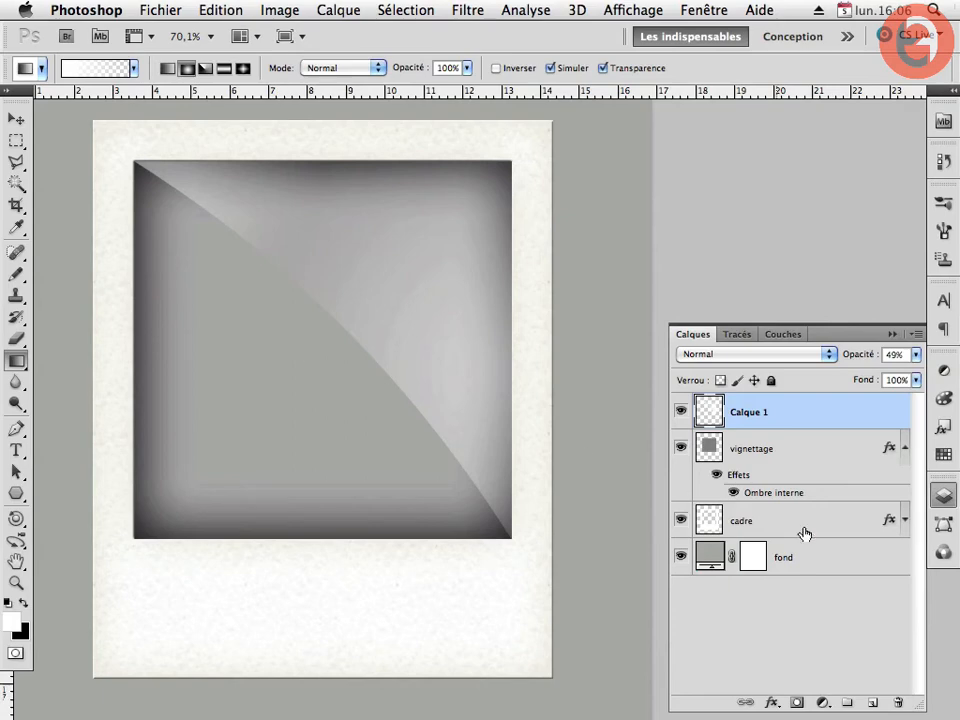
click(847, 569)
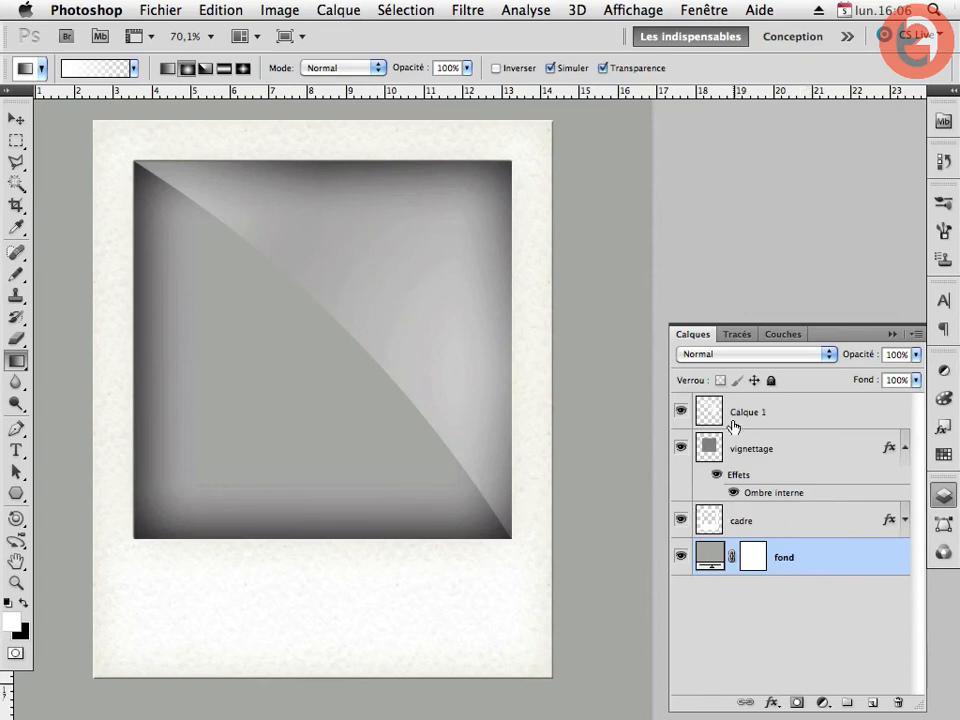
click(160, 11)
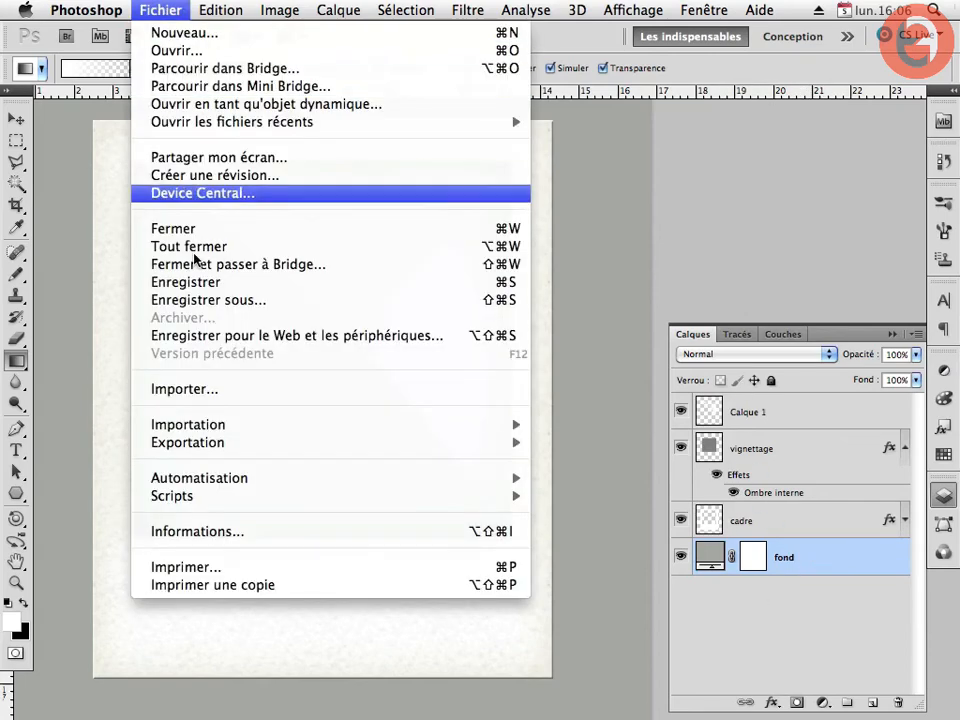
click(176, 390)
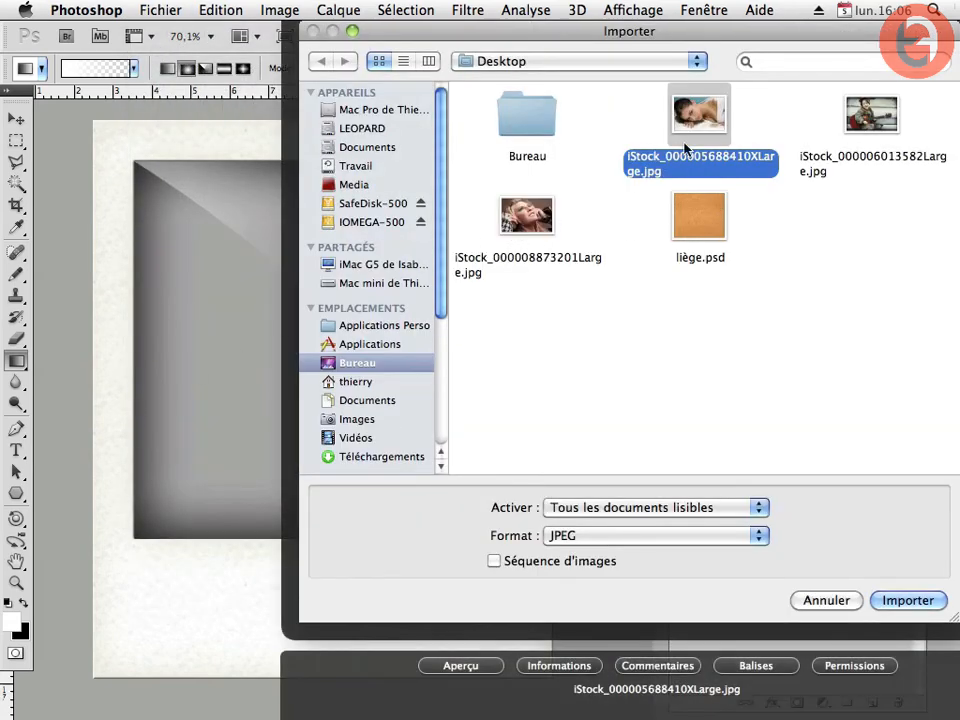
click(905, 601)
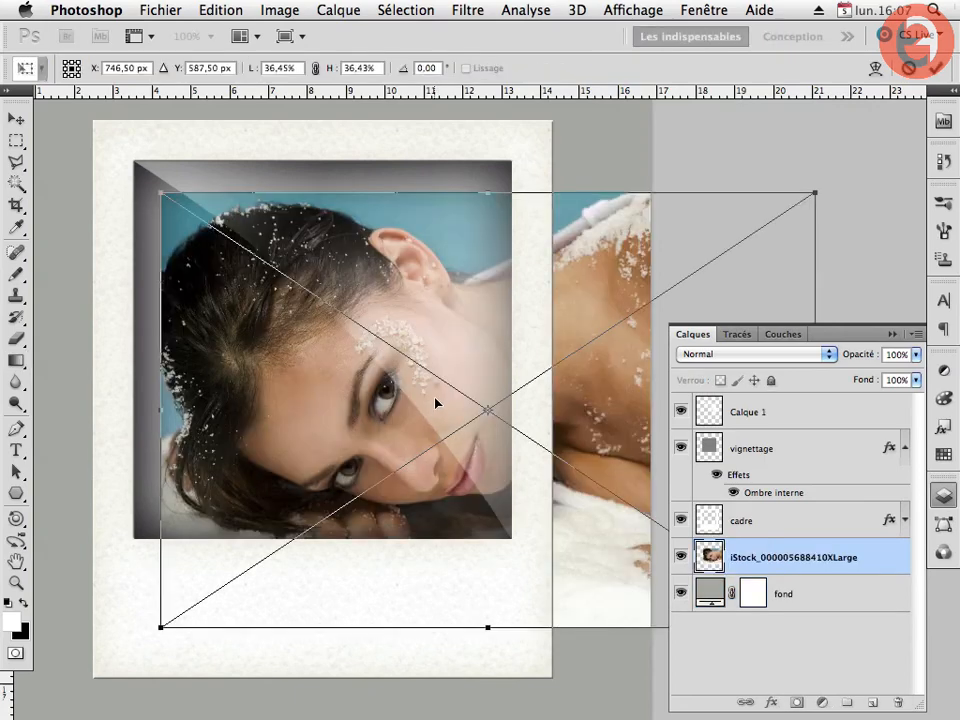
drag(396, 384, 303, 330)
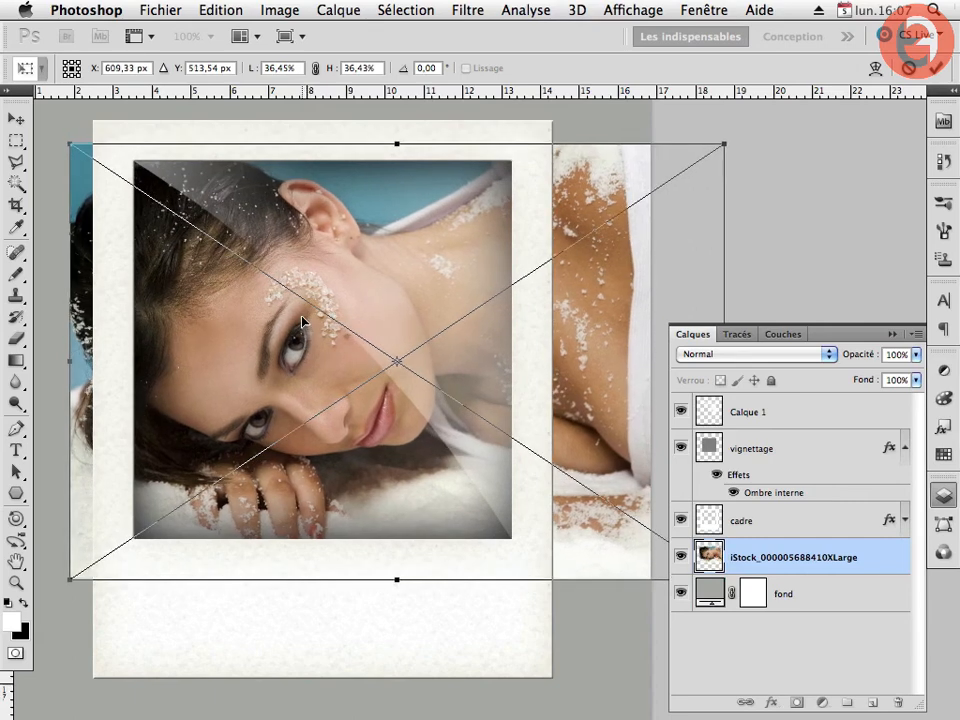
key(g)
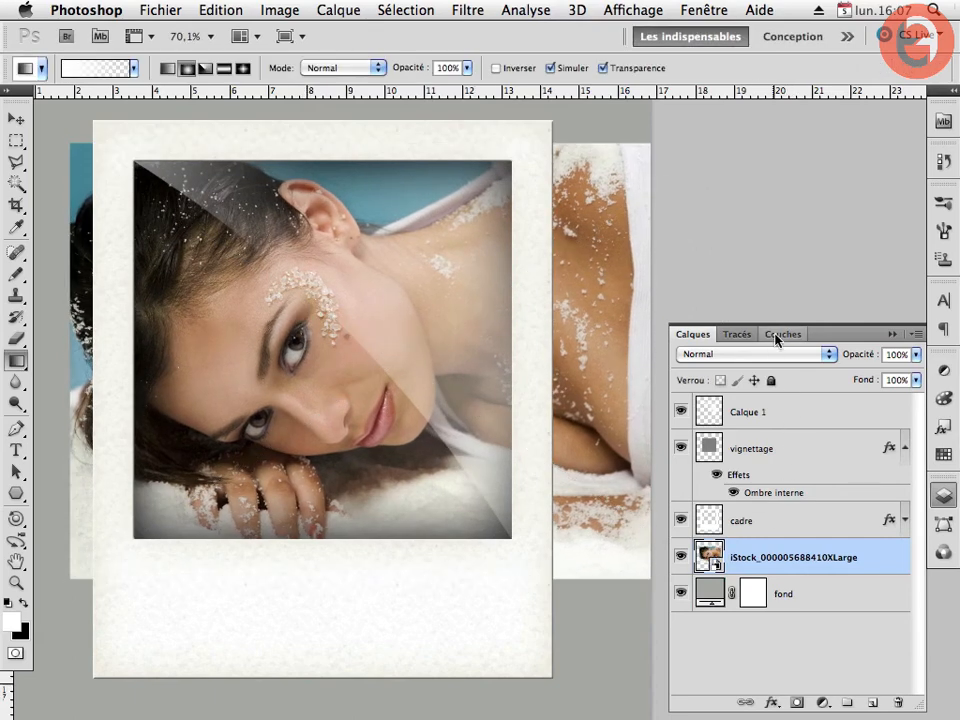
Mask the placed photo to the square opening using a selection loaded from the Alpha 1 channel
click(783, 334)
super+click(708, 503)
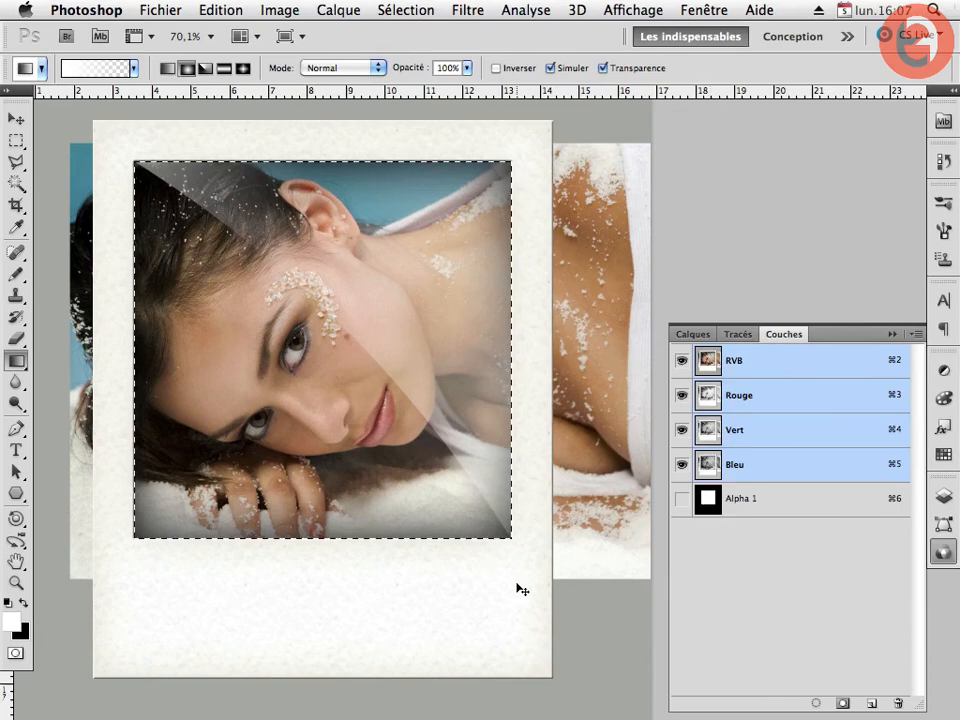
click(692, 334)
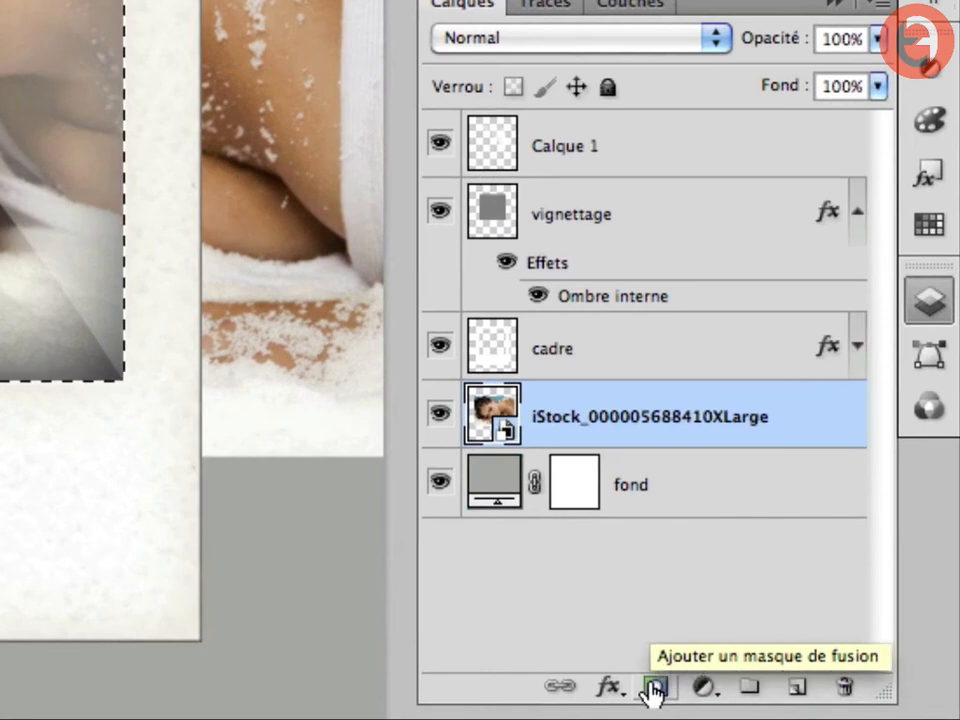
click(655, 688)
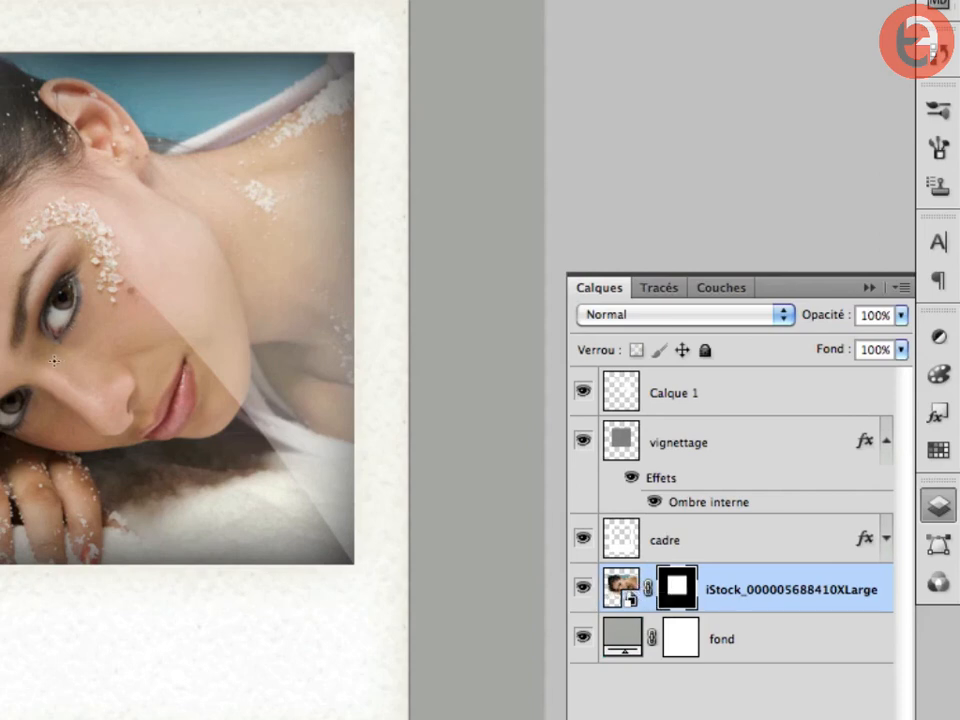
Try to reposition the masked photo while its layer mask is still linked
drag(50, 383, 98, 340)
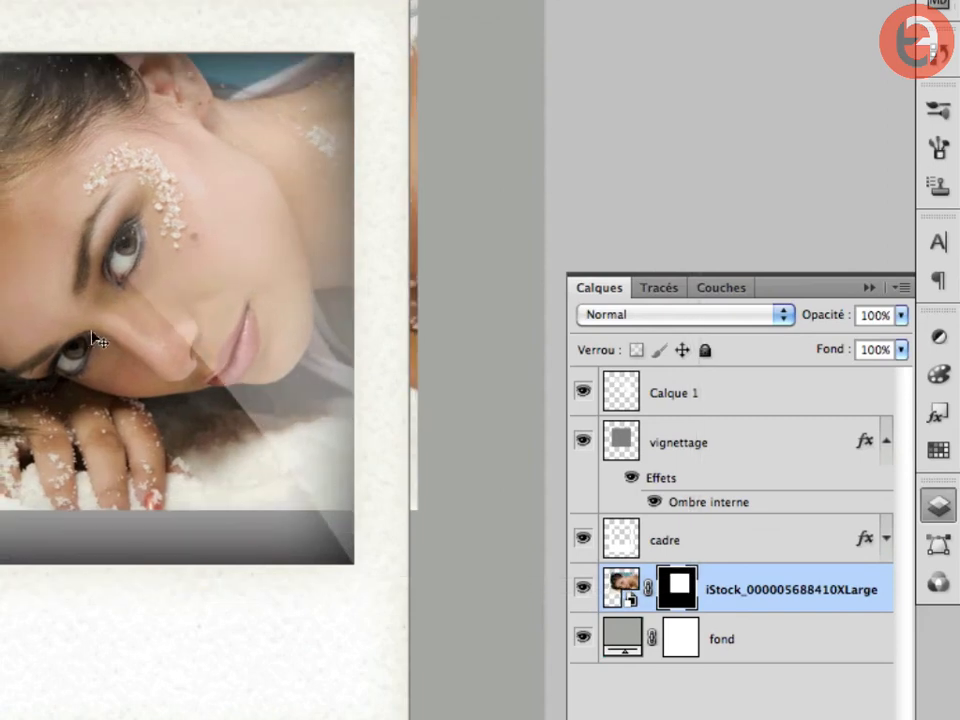
drag(40, 387, 97, 420)
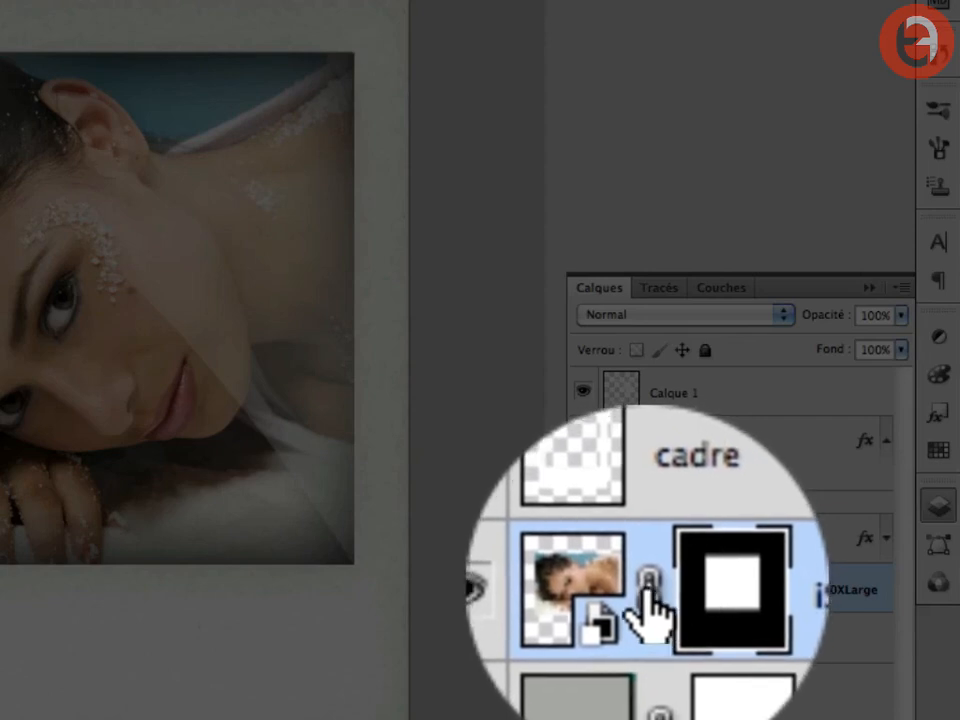
Unlink the photo from its layer mask and reposition the photo slightly within the square opening
click(645, 582)
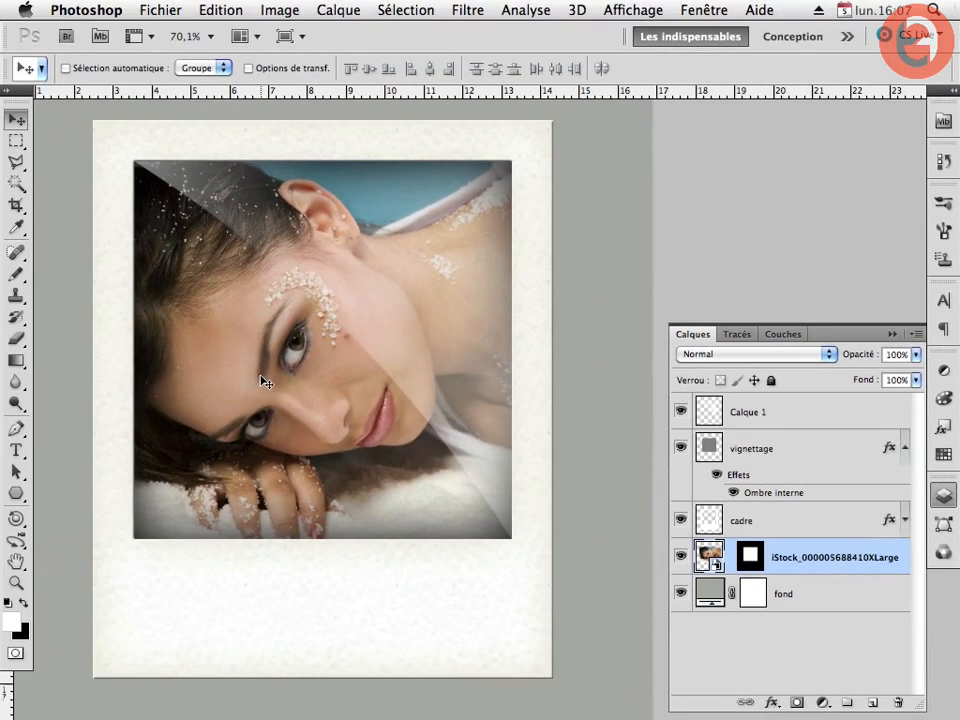
drag(272, 378, 358, 370)
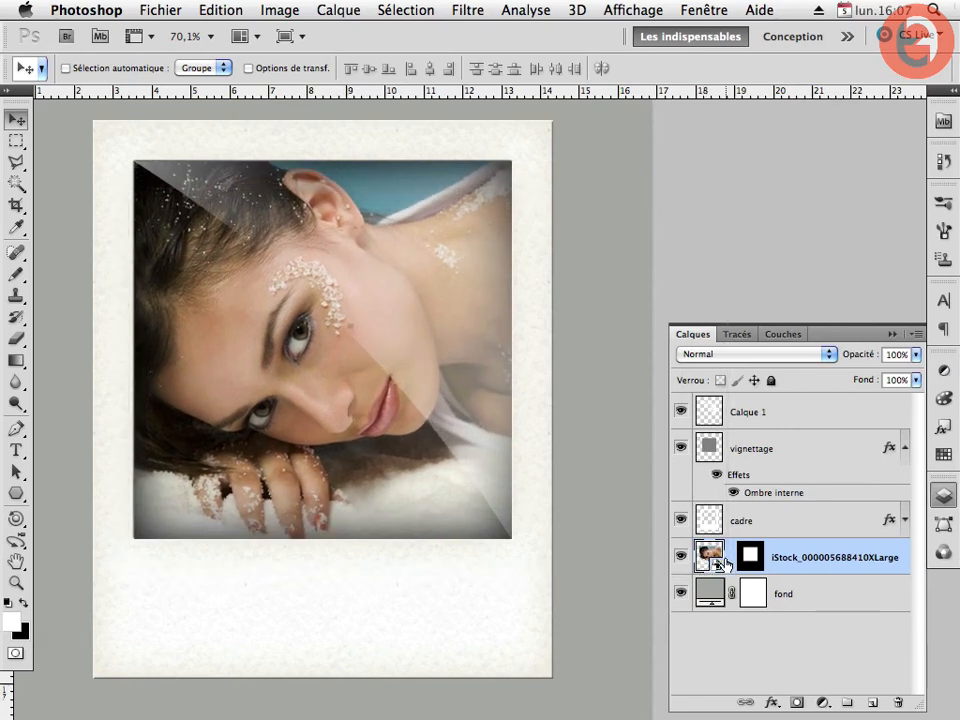
scroll(453, 552, down, 2)
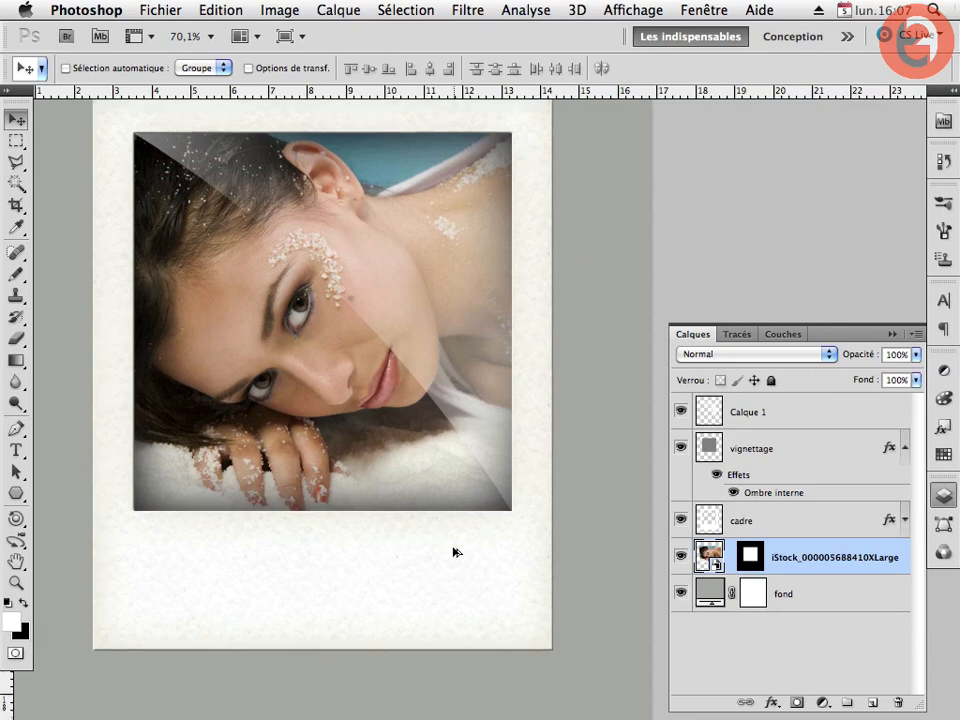